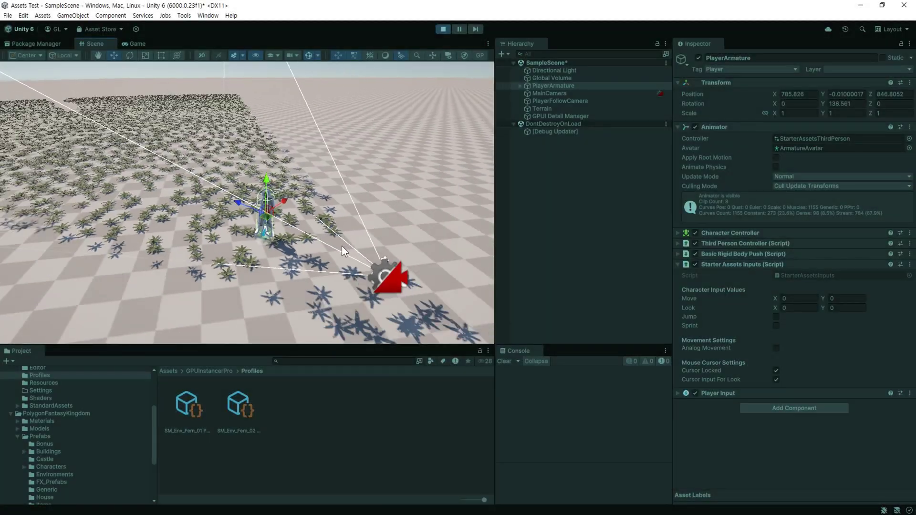
# - Center on the player and lower the fern Density Multiplier to 0.52
pyautogui.press('f')
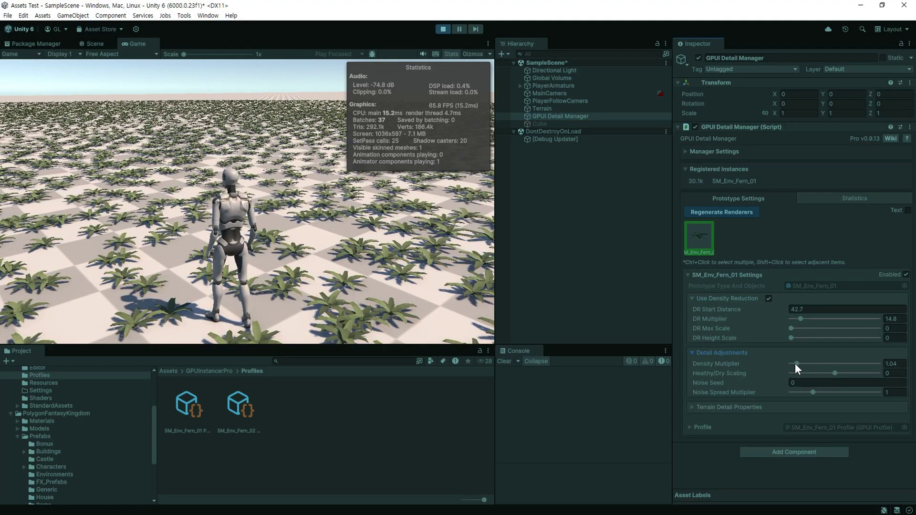
pyautogui.moveTo(795, 363)
pyautogui.mouseDown()
pyautogui.moveTo(846, 373)
pyautogui.moveTo(794, 366)
pyautogui.mouseUp()
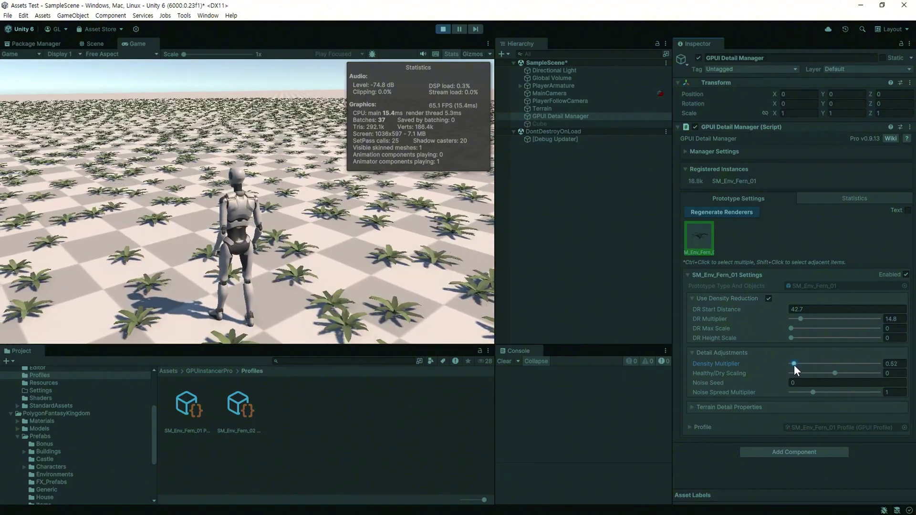
pyautogui.moveTo(794, 364)
pyautogui.mouseDown()
pyautogui.moveTo(799, 373)
pyautogui.moveTo(886, 371)
pyautogui.mouseUp()
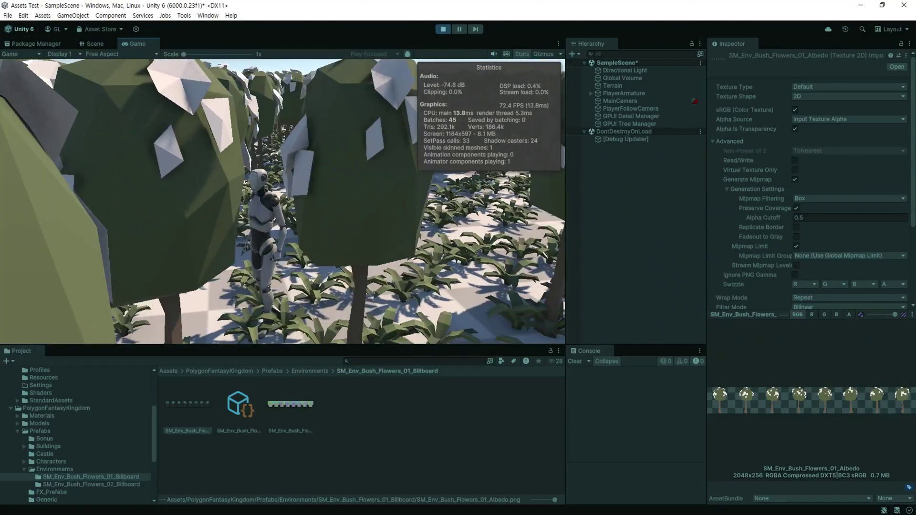
# - In the Scene view, fly up over the fern field and orbit above the tree field
pyautogui.click(99, 43)
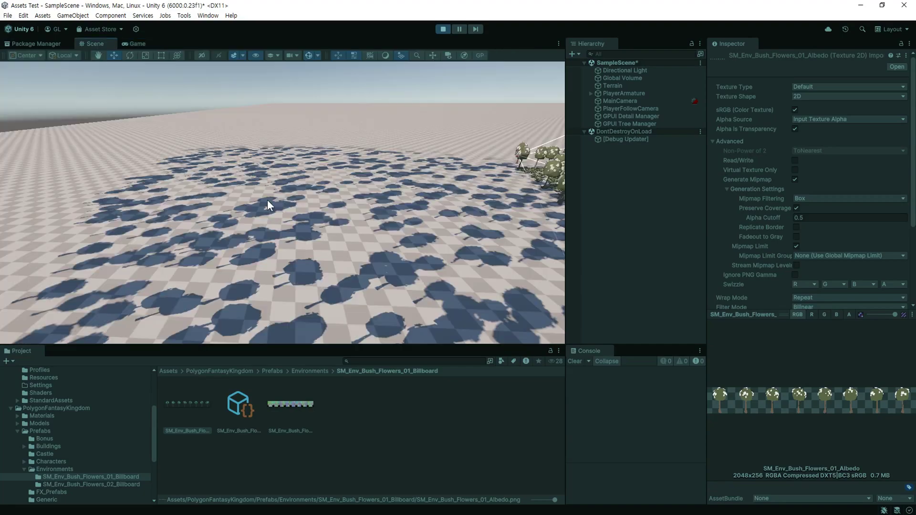
pyautogui.moveTo(267, 199)
pyautogui.mouseDown(button='middle')
pyautogui.moveTo(250, 251)
pyautogui.moveTo(386, 243)
pyautogui.mouseUp(button='middle')
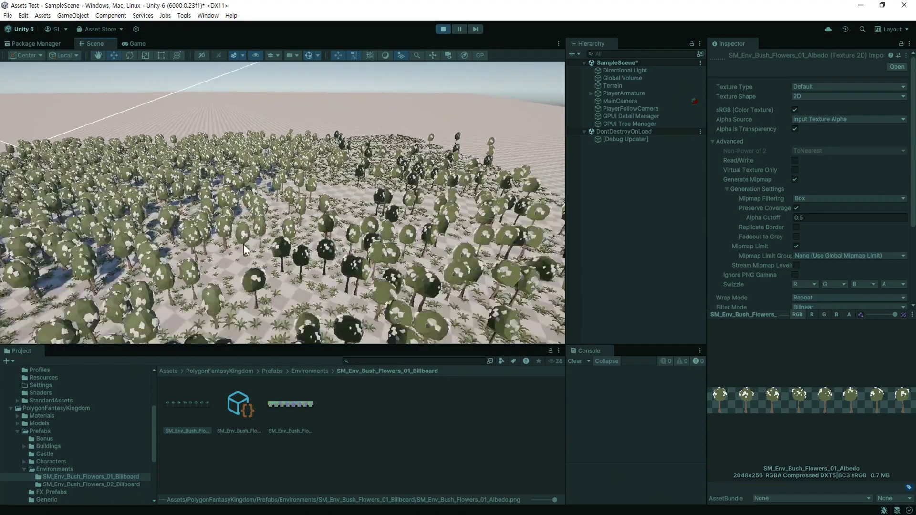
pyautogui.scroll(2, 388, 239)
pyautogui.scroll(2, 390, 233)
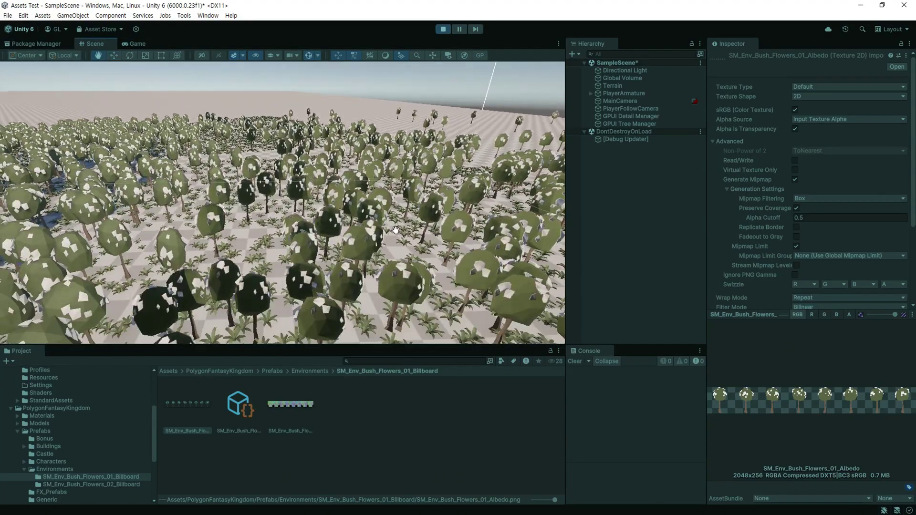
pyautogui.scroll(2, 392, 228)
pyautogui.scroll(2, 396, 220)
pyautogui.moveTo(258, 192)
pyautogui.mouseDown(button='middle')
pyautogui.moveTo(392, 261)
pyautogui.moveTo(469, 251)
pyautogui.mouseUp(button='middle')
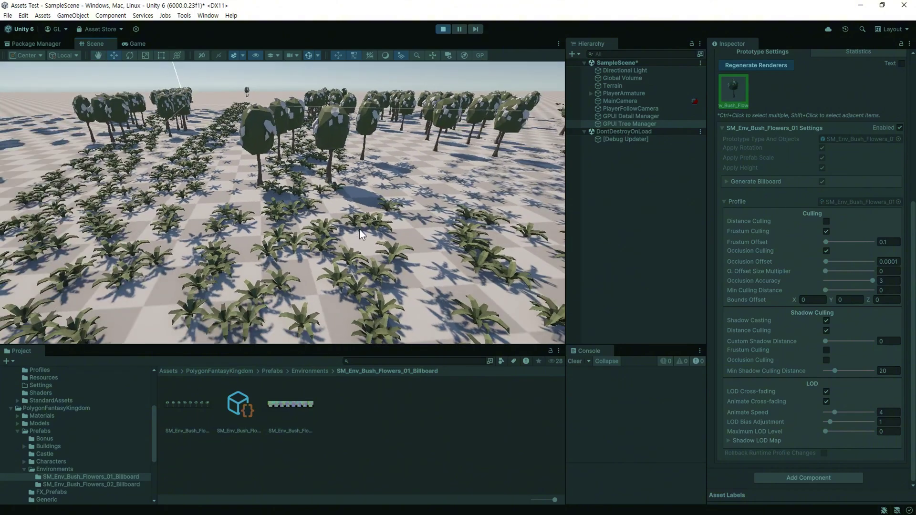
pyautogui.moveTo(359, 229); pyautogui.dragTo(272, 223, button='right')
pyautogui.moveTo(272, 223); pyautogui.dragTo(370, 247)
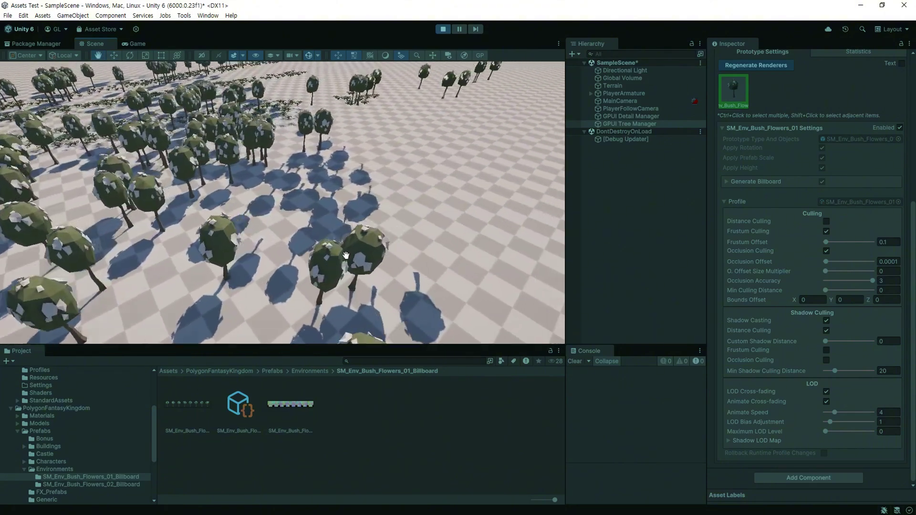
pyautogui.moveTo(370, 247)
pyautogui.mouseDown()
pyautogui.moveTo(469, 245)
pyautogui.moveTo(483, 135)
pyautogui.mouseUp()
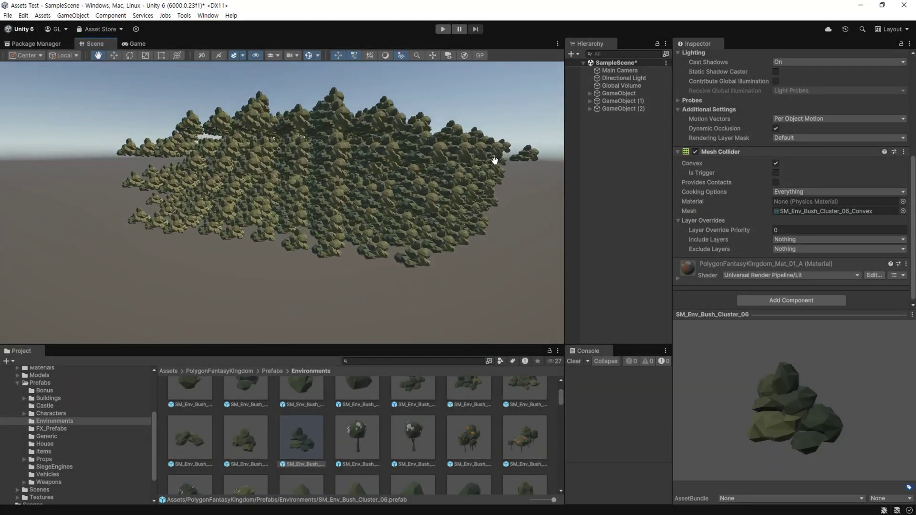
# - Reframe the bush field and run a test play, noting 5779 batches and 3.4M tris
pyautogui.moveTo(482, 135)
pyautogui.mouseDown()
pyautogui.moveTo(354, 247)
pyautogui.moveTo(211, 239)
pyautogui.moveTo(298, 269)
pyautogui.moveTo(367, 265)
pyautogui.mouseUp()
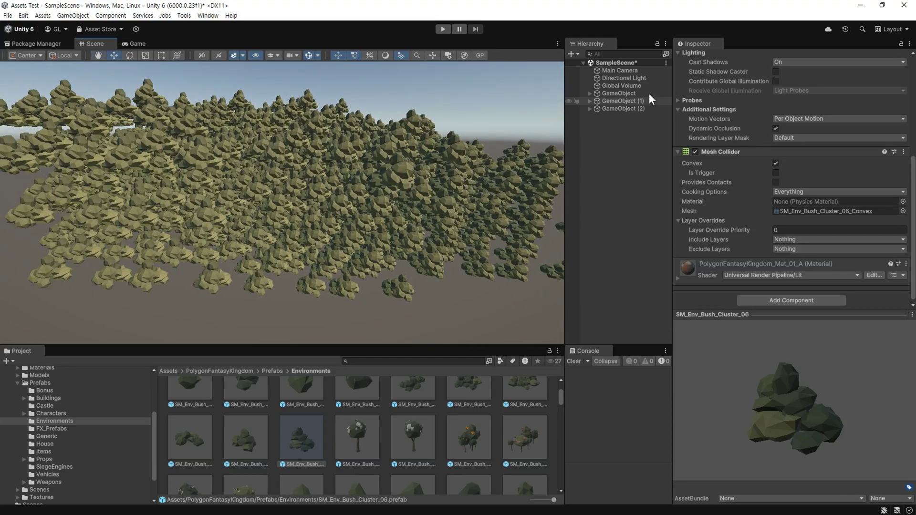
pyautogui.hotkey('ctrl', 'p')
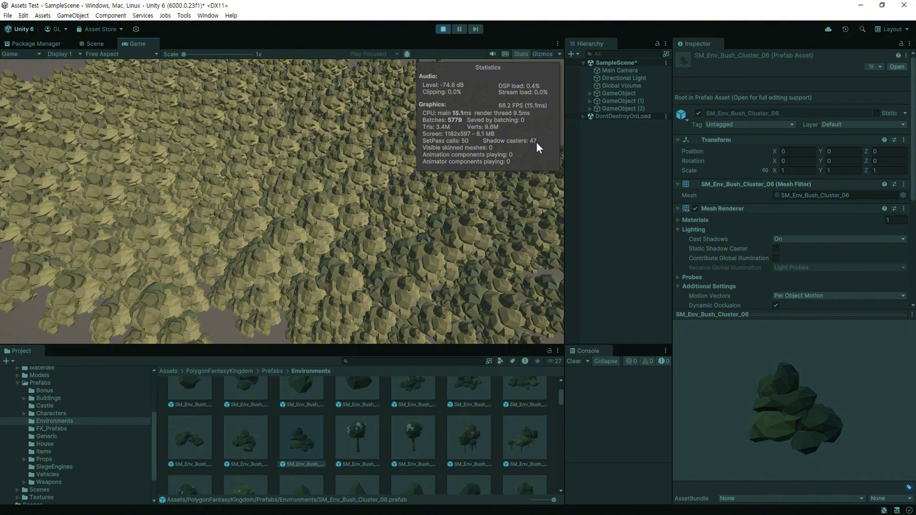
pyautogui.hotkey('ctrl', 'p')
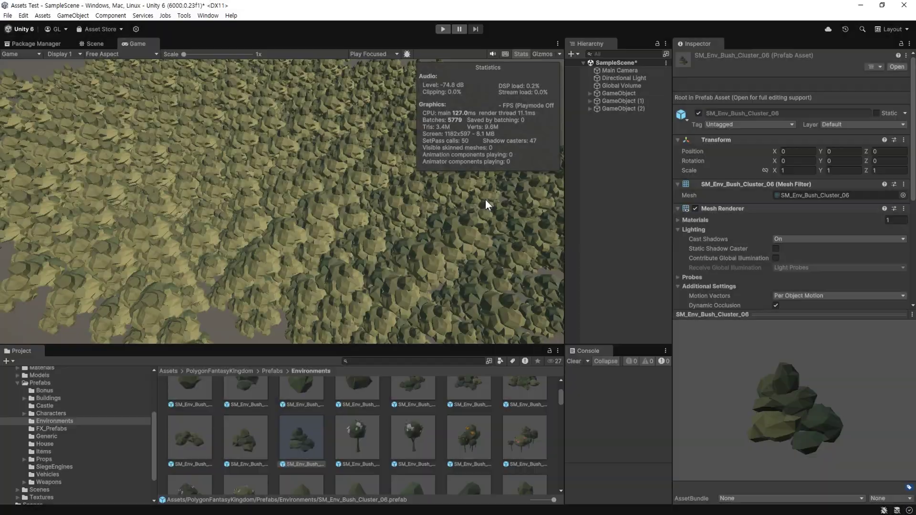
# - Add a GPUI Prefab Manager with Dont Destroy On Load ticked, then try dragging in the bush prefab
pyautogui.click(183, 16)
pyautogui.moveTo(224, 26)
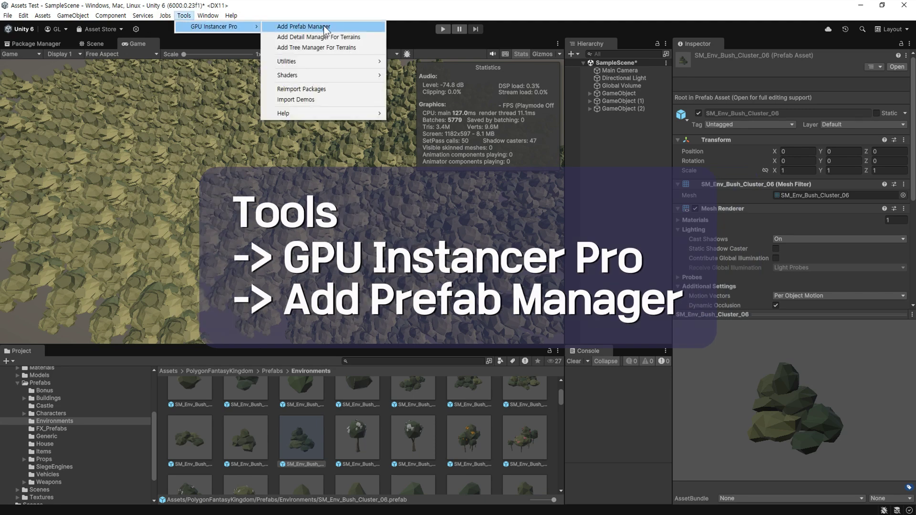
pyautogui.click(365, 27)
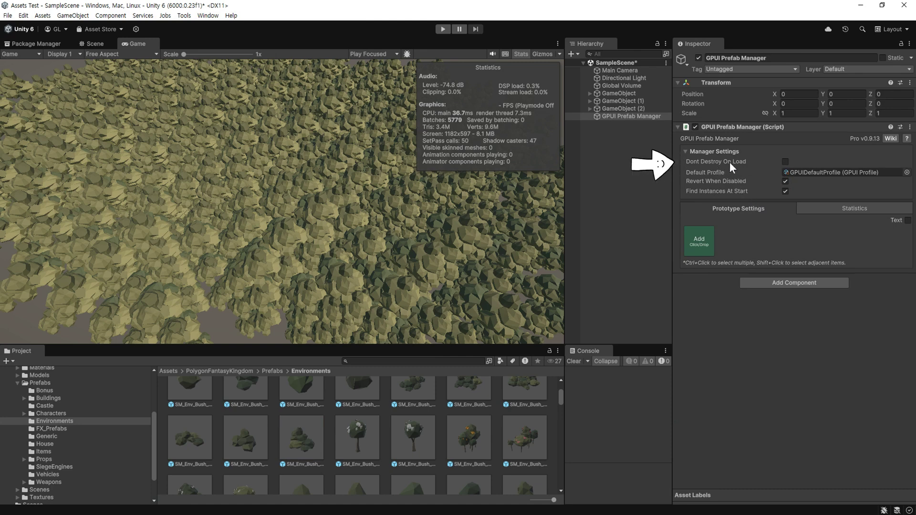
pyautogui.click(785, 162)
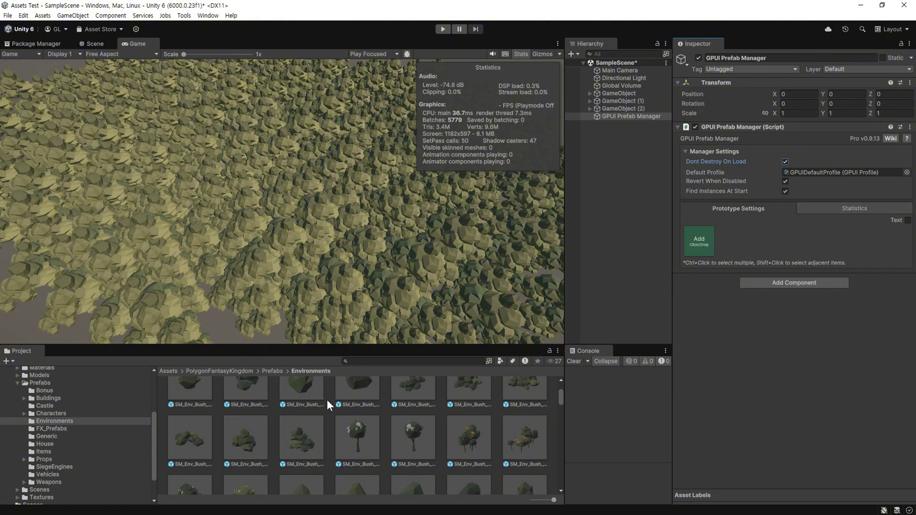
pyautogui.moveTo(297, 442); pyautogui.dragTo(698, 242)
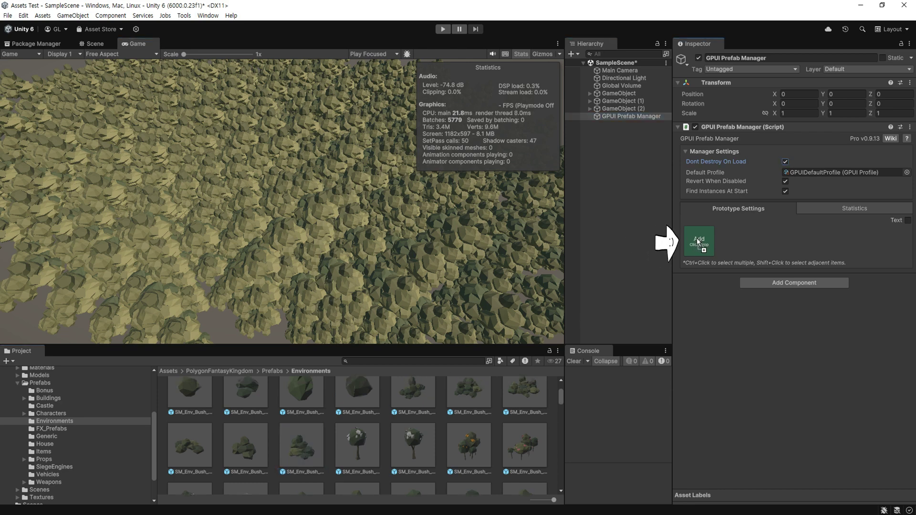
pyautogui.moveTo(697, 241)
pyautogui.mouseDown()
pyautogui.moveTo(288, 438)
pyautogui.moveTo(305, 440)
pyautogui.mouseUp()
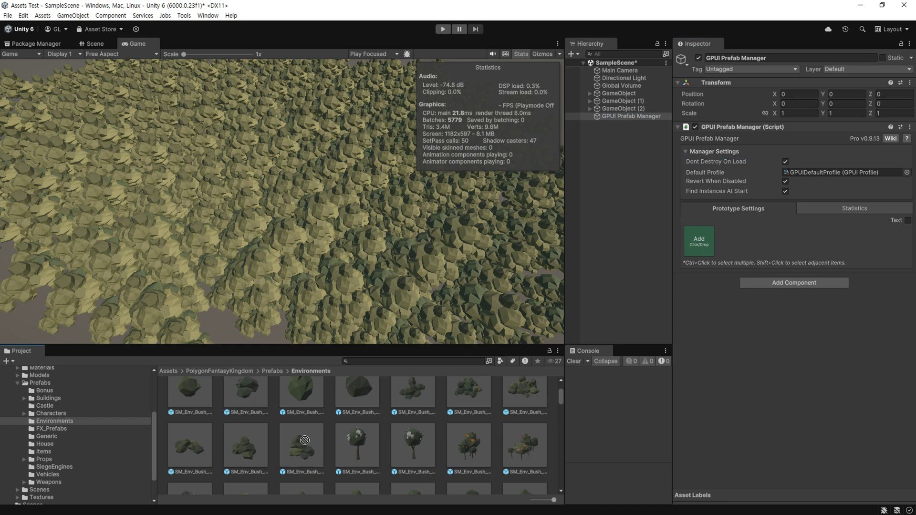
# - Pick SM_Env_Bush_Cluster_06 in the Prefab Selector, ping it, and drop it onto Add as a prototype
pyautogui.click(701, 244)
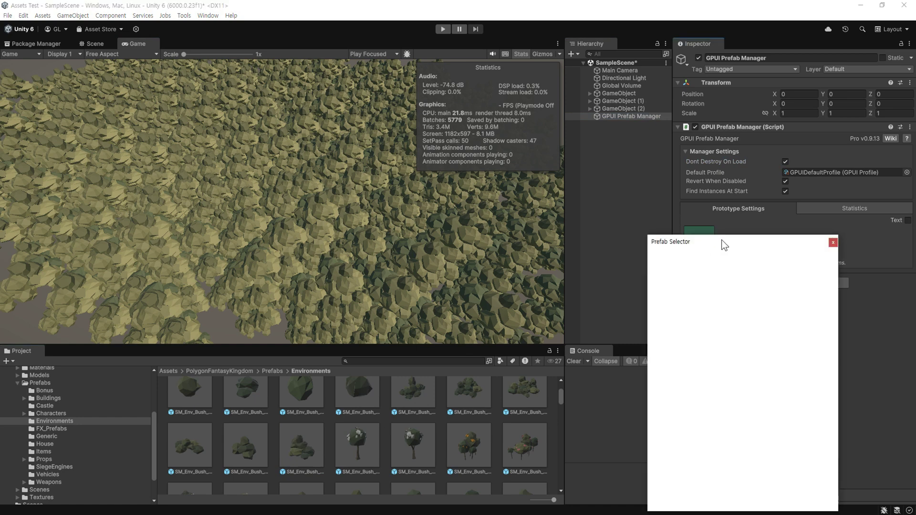
pyautogui.moveTo(736, 239); pyautogui.dragTo(505, 185)
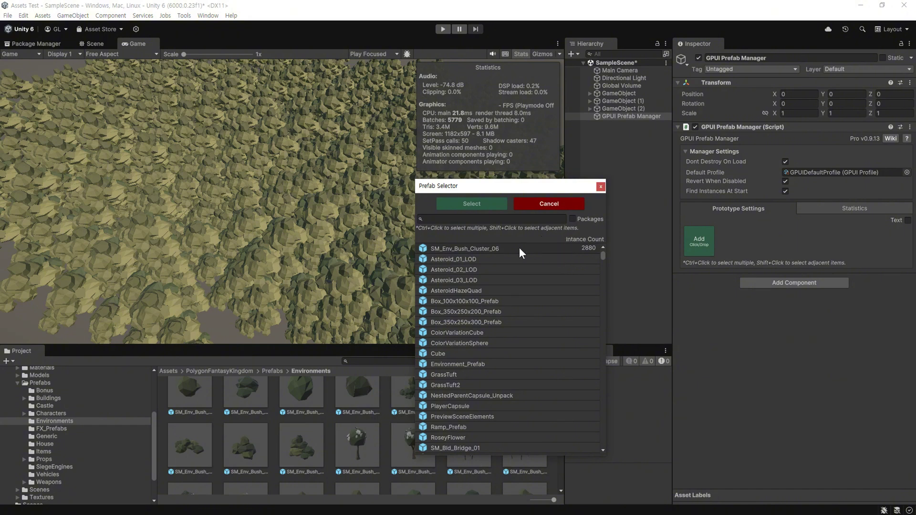
pyautogui.click(520, 249)
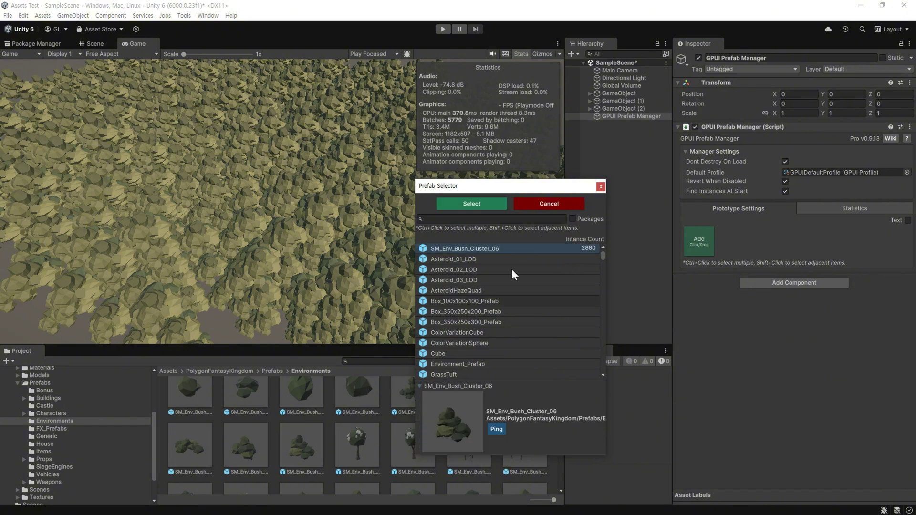
pyautogui.moveTo(498, 186); pyautogui.dragTo(307, 73)
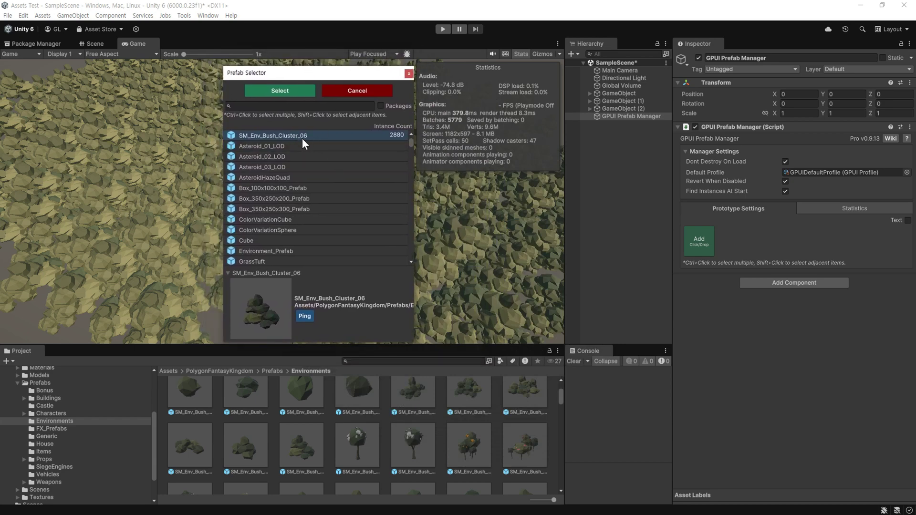
pyautogui.click(305, 316)
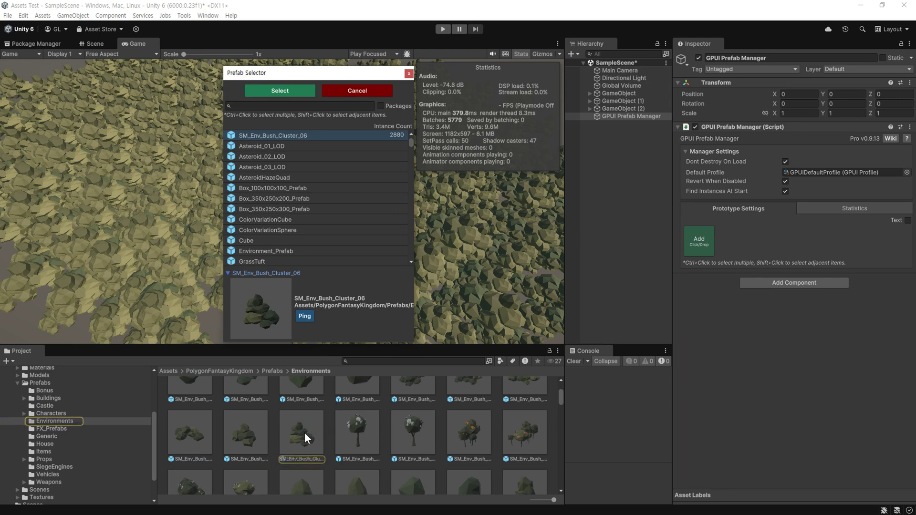
pyautogui.moveTo(304, 432); pyautogui.dragTo(703, 242)
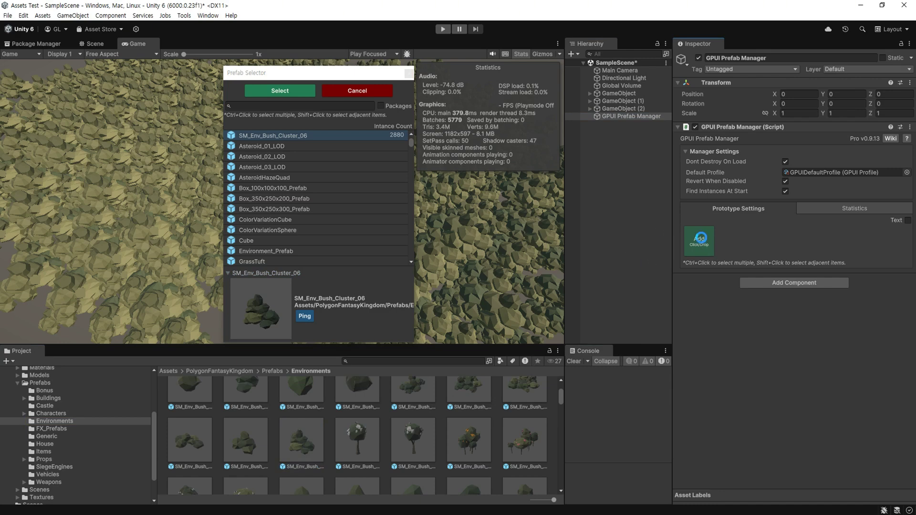
pyautogui.moveTo(703, 242); pyautogui.dragTo(703, 242)
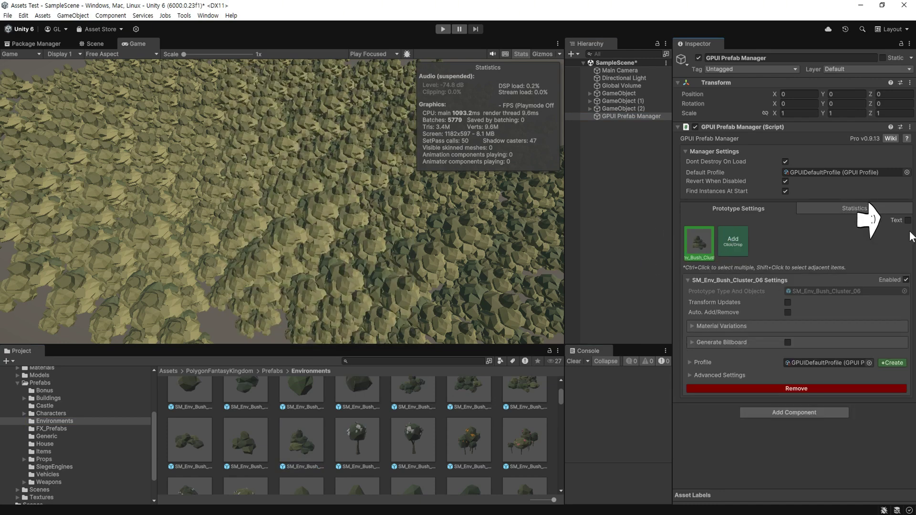
# - Create a dedicated SM_Env_Bush_Cluster_06 Profile for the bush prototype
pyautogui.click(908, 221)
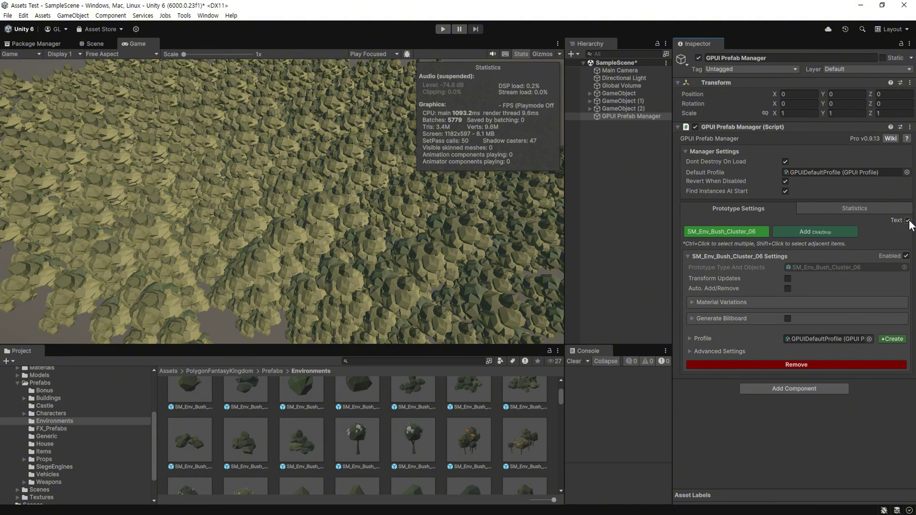
pyautogui.click(908, 222)
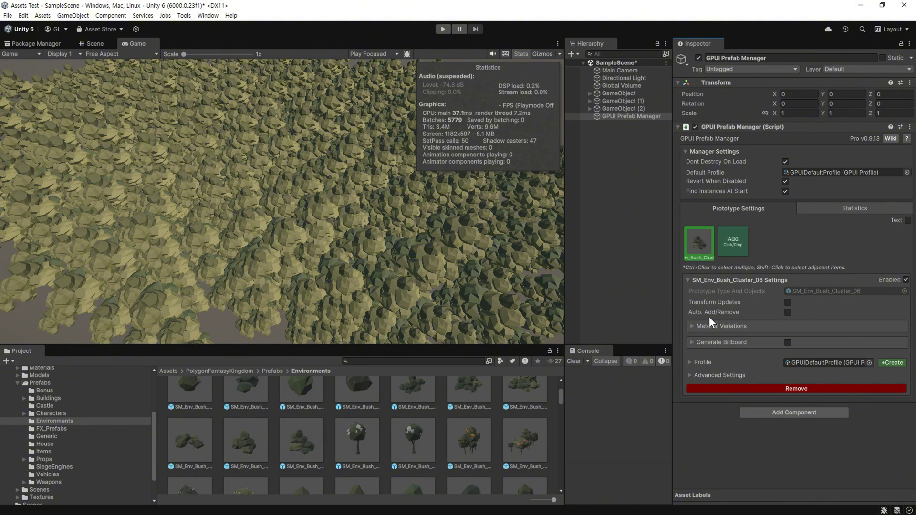
pyautogui.click(690, 363)
pyautogui.scroll(-5, 723, 308)
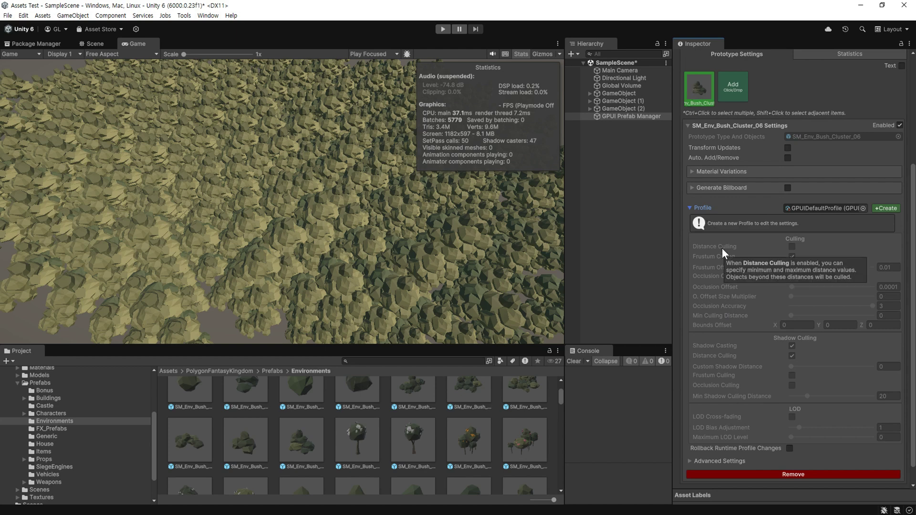
pyautogui.click(886, 207)
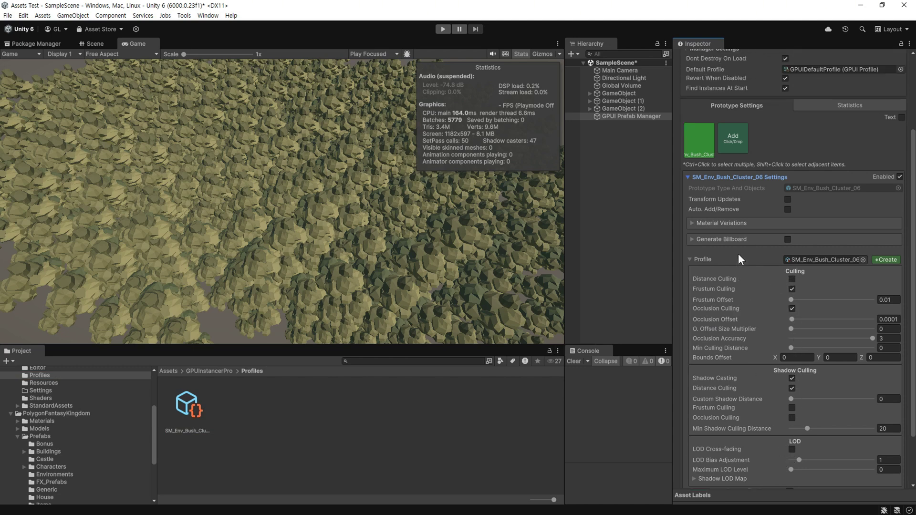
# - Review the profile's culling, shadow and LOD settings, then start a test play
pyautogui.scroll(6, 738, 252)
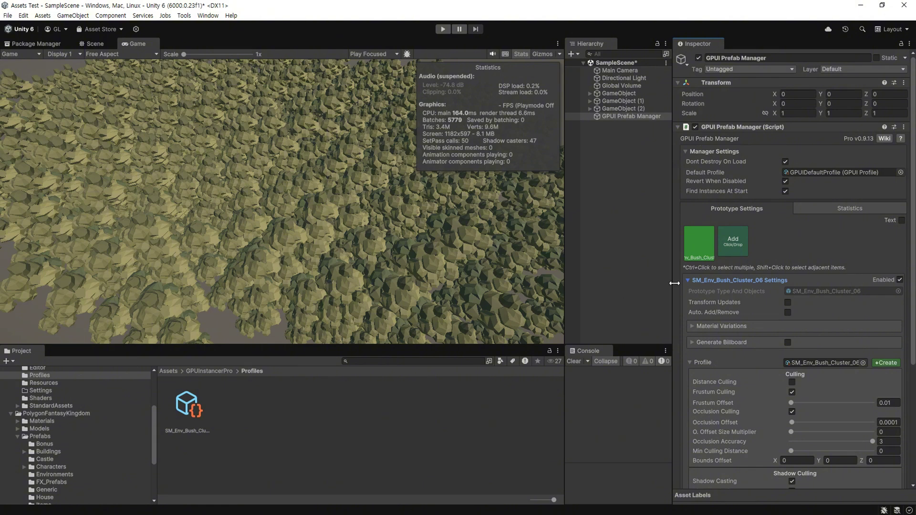
pyautogui.scroll(-1, 703, 275)
pyautogui.scroll(-5, 721, 267)
pyautogui.scroll(1, 725, 264)
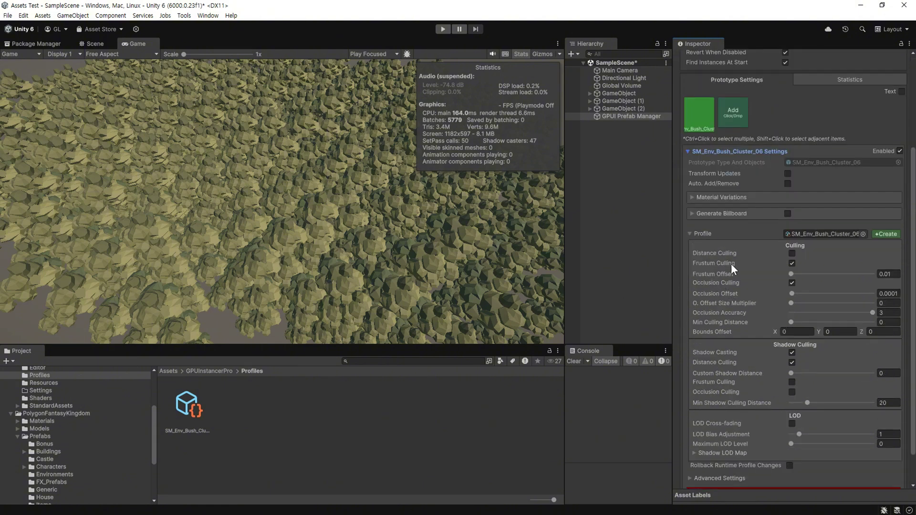
pyautogui.scroll(4, 733, 263)
pyautogui.scroll(1, 734, 268)
pyautogui.hotkey('ctrl', 'p')
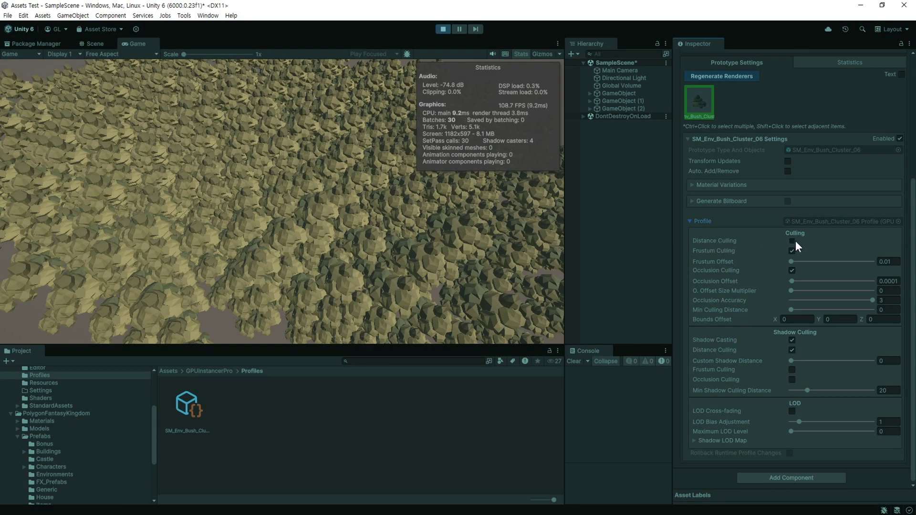
# - Try Distance Culling with max distance 59.5, then turn it off and review frustum offset and shadow casting
pyautogui.click(792, 241)
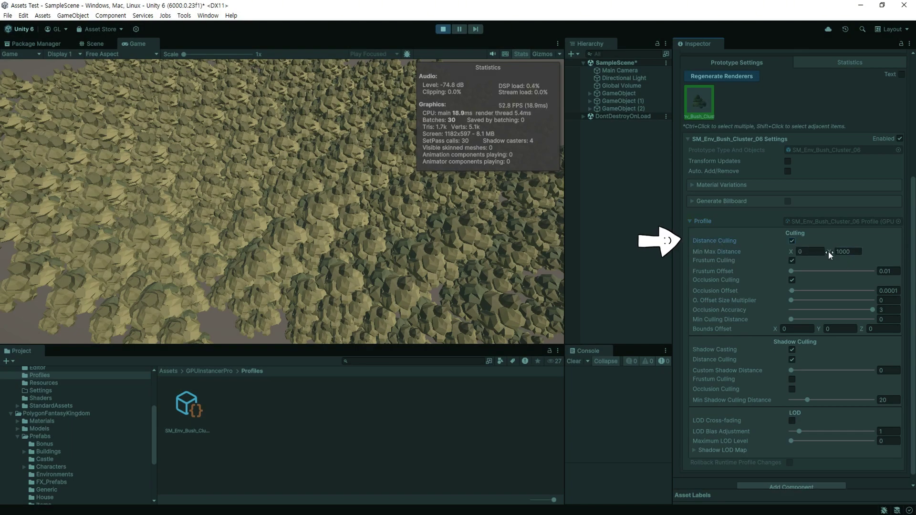
pyautogui.moveTo(829, 251)
pyautogui.mouseDown()
pyautogui.moveTo(355, 253)
pyautogui.moveTo(375, 251)
pyautogui.moveTo(364, 251)
pyautogui.mouseUp()
pyautogui.click(792, 241)
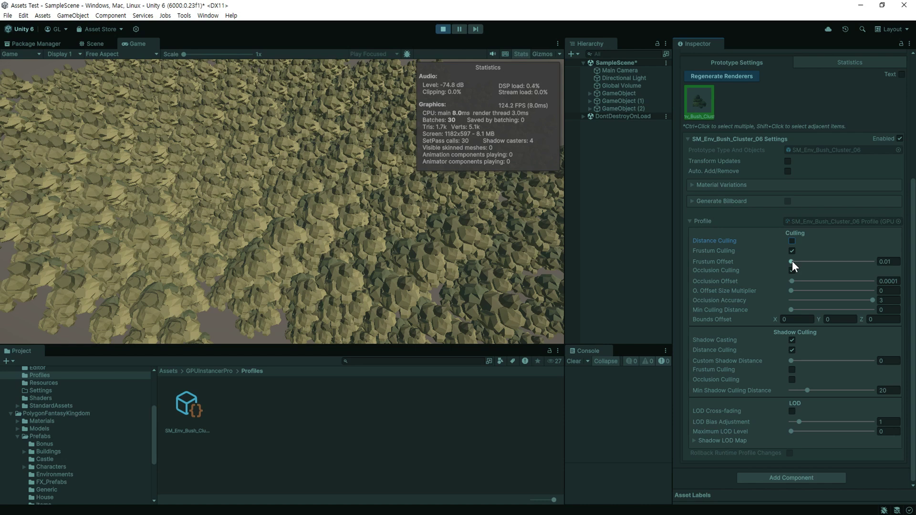
pyautogui.click(791, 262)
pyautogui.click(792, 339)
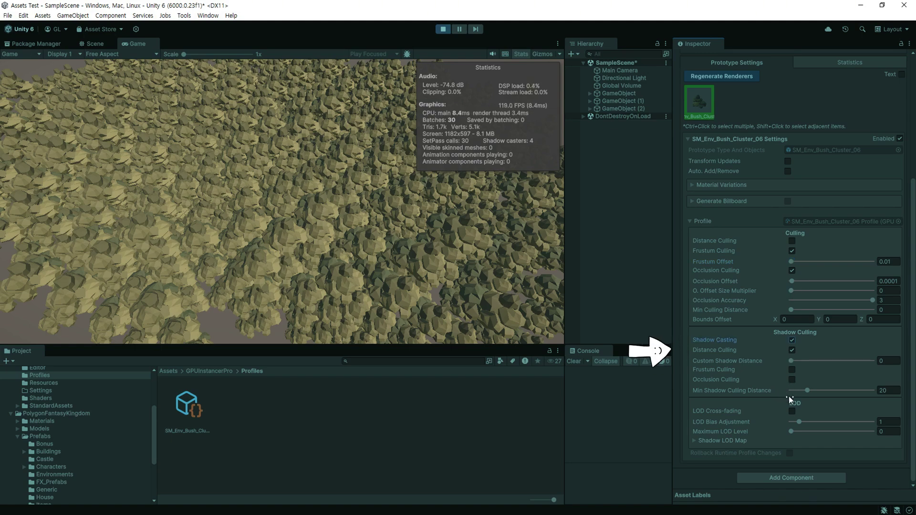
# - Inspect the running scene in the Scene view, return to the Game view, and select the GPUI Prefab Manager
pyautogui.scroll(5, 747, 444)
pyautogui.hotkey('ctrl', '1')
pyautogui.scroll(-3, 277, 226)
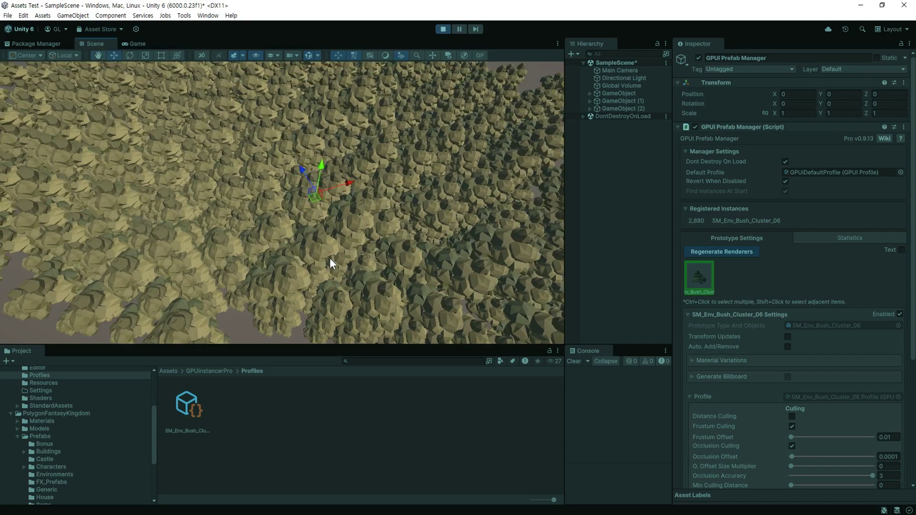
pyautogui.scroll(-3, 336, 234)
pyautogui.scroll(-2, 336, 234)
pyautogui.scroll(-2, 399, 112)
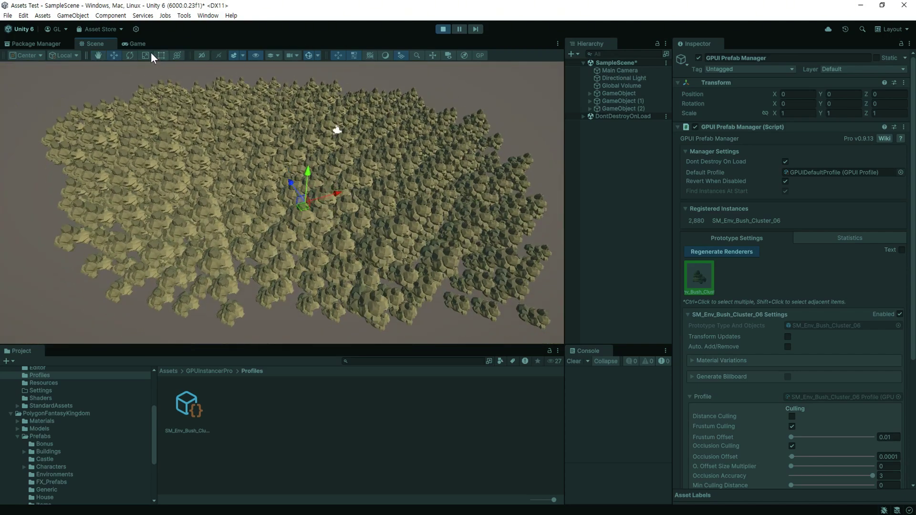
pyautogui.click(129, 46)
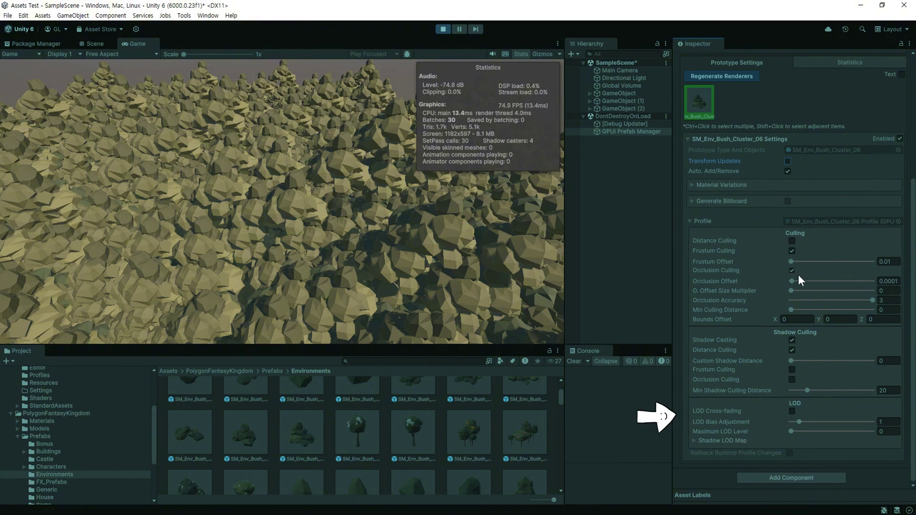
pyautogui.click(633, 129)
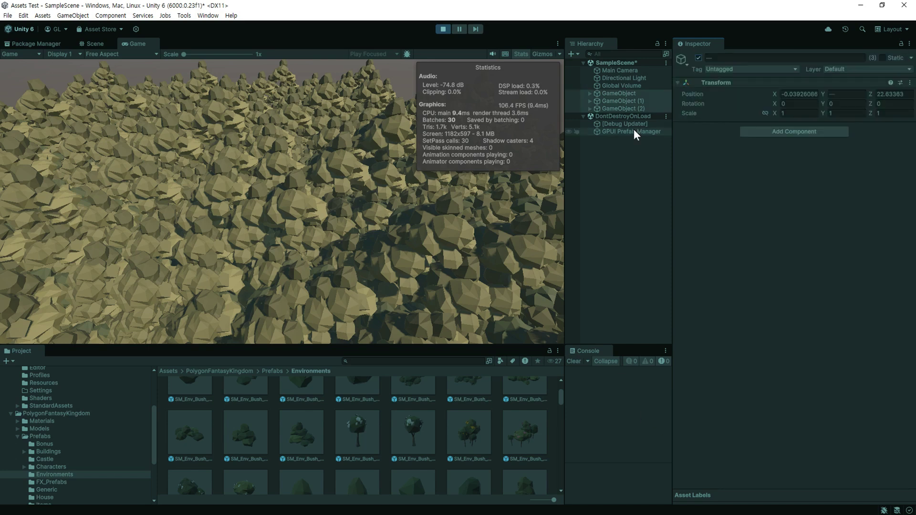
# - Deactivate and reactivate the GPUI Prefab Manager, then turn off Revert When Disabled
pyautogui.click(701, 58)
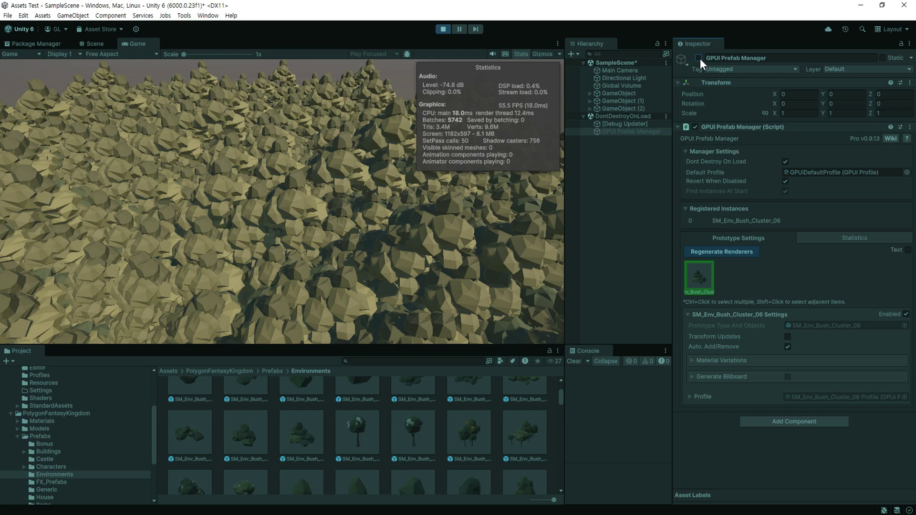
pyautogui.click(700, 59)
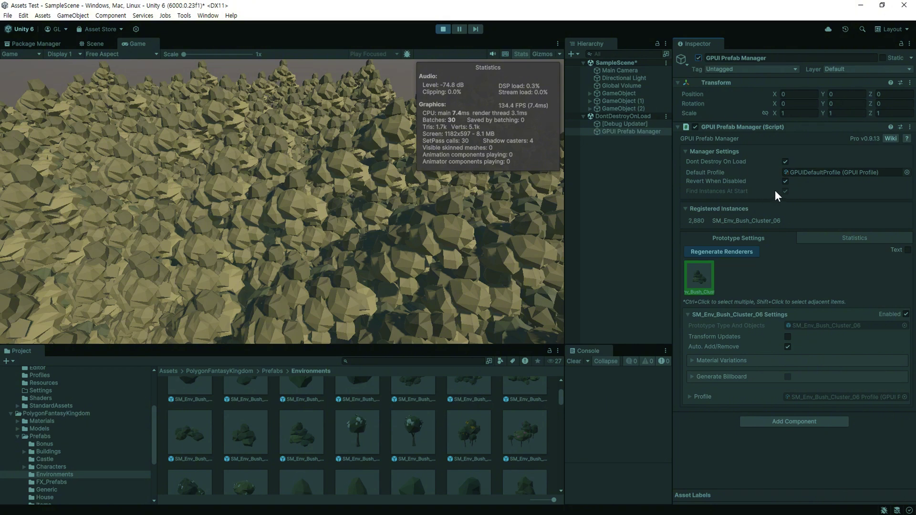
pyautogui.click(785, 181)
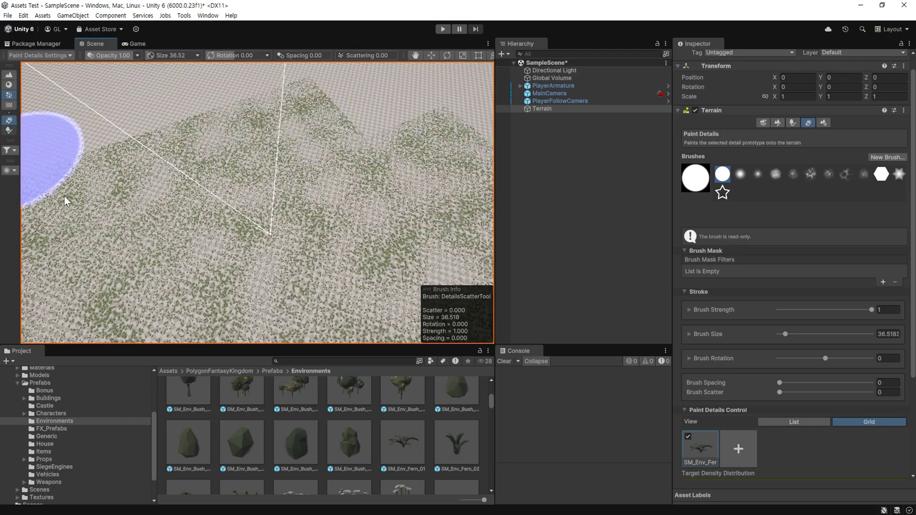
# - Deselect the Terrain, frame the fern-covered terrain, and start Play mode
pyautogui.scroll(3, 372, 298)
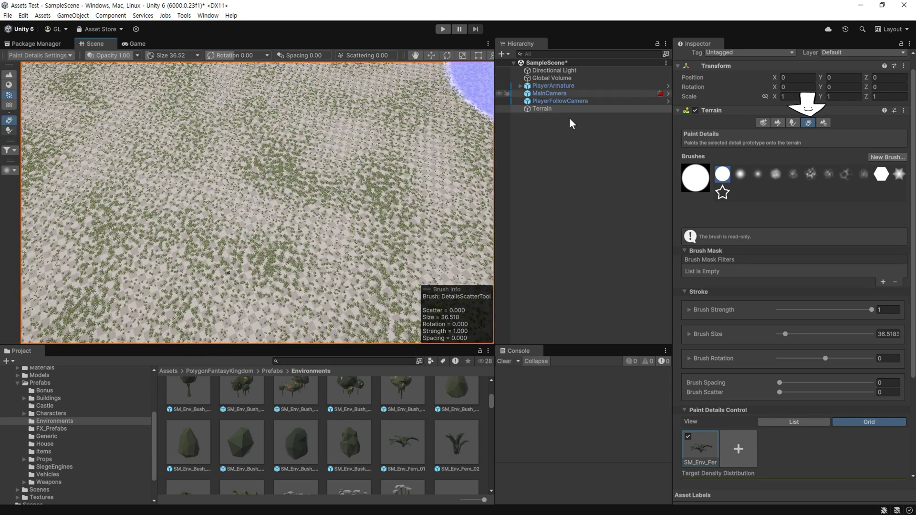
pyautogui.click(528, 219)
pyautogui.scroll(5, 293, 182)
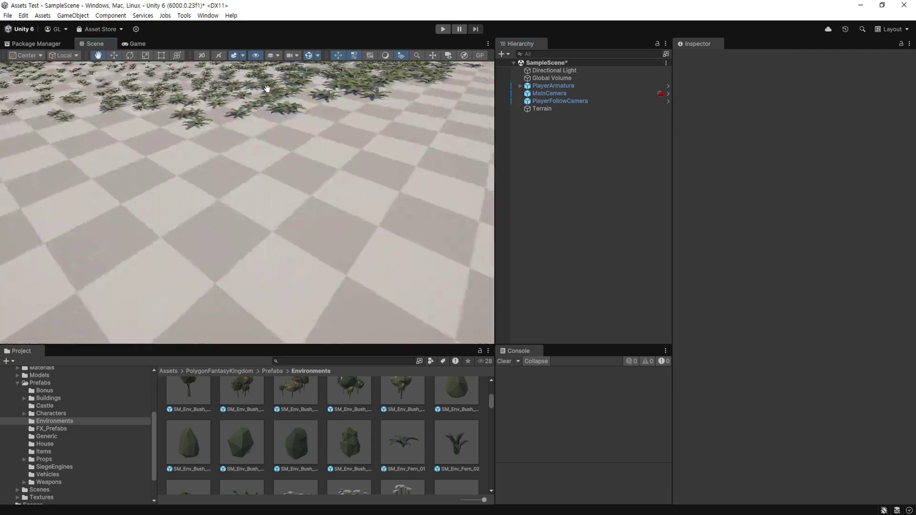
pyautogui.moveTo(291, 185); pyautogui.dragTo(457, 141, button='middle')
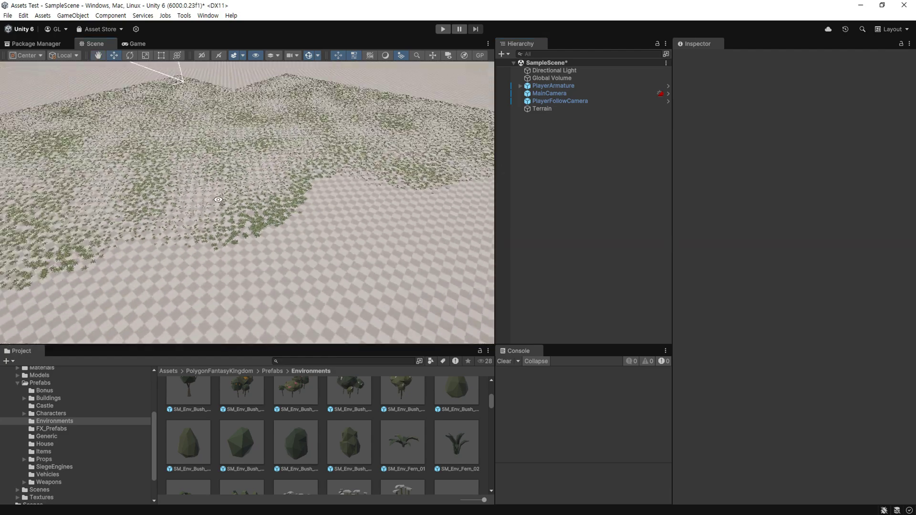
pyautogui.scroll(-5, 288, 149)
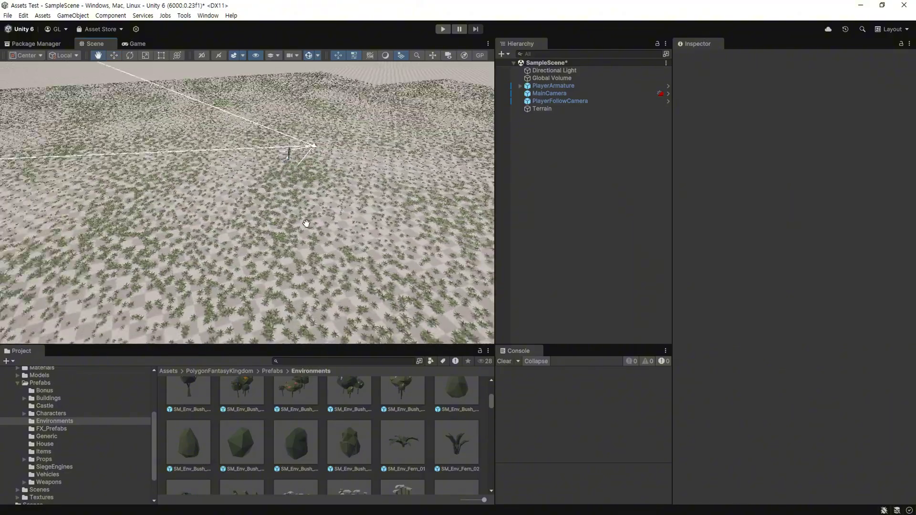
pyautogui.hotkey('ctrl', 'p')
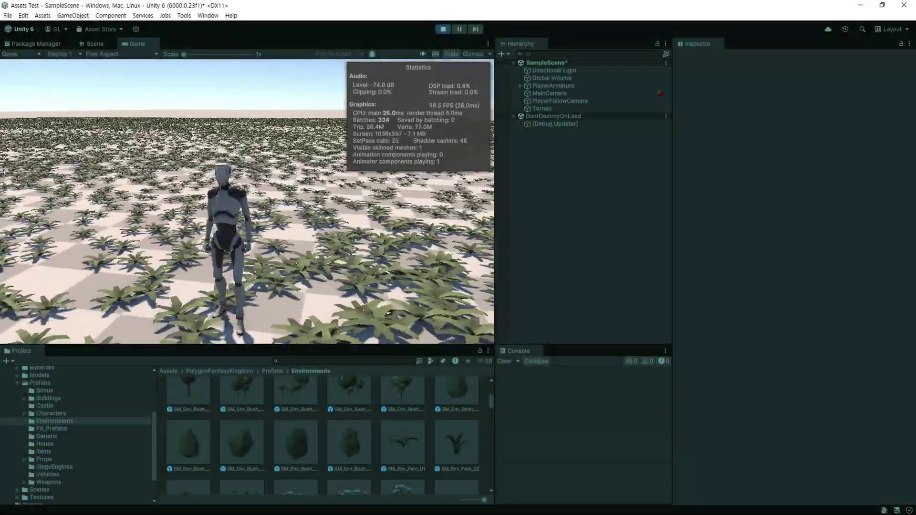
# - Walk the character through the ferns, stop play, and add a Detail Manager for Terrains
pyautogui.press('w')
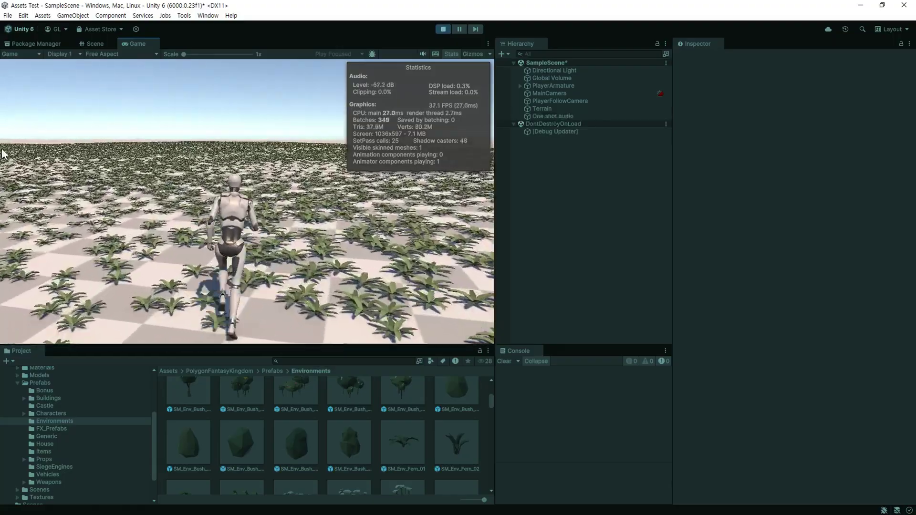
pyautogui.hotkey('ctrl', 'p')
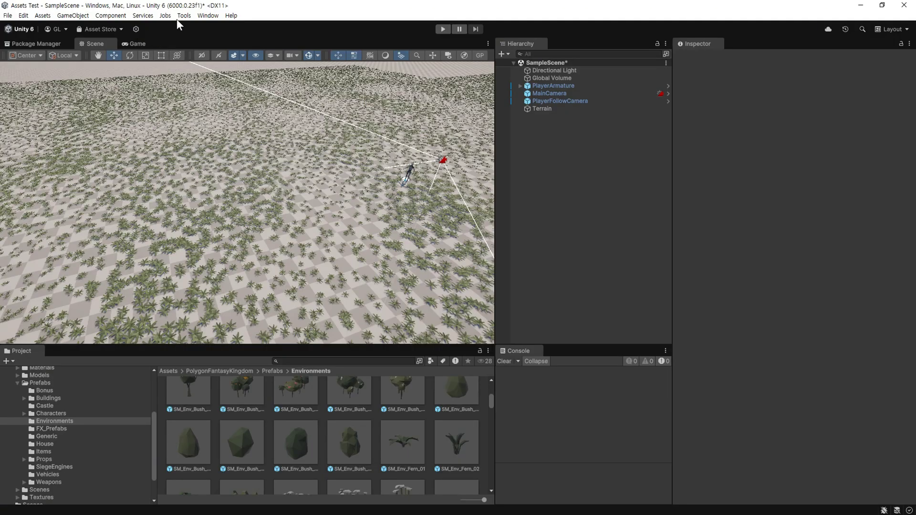
pyautogui.click(188, 15)
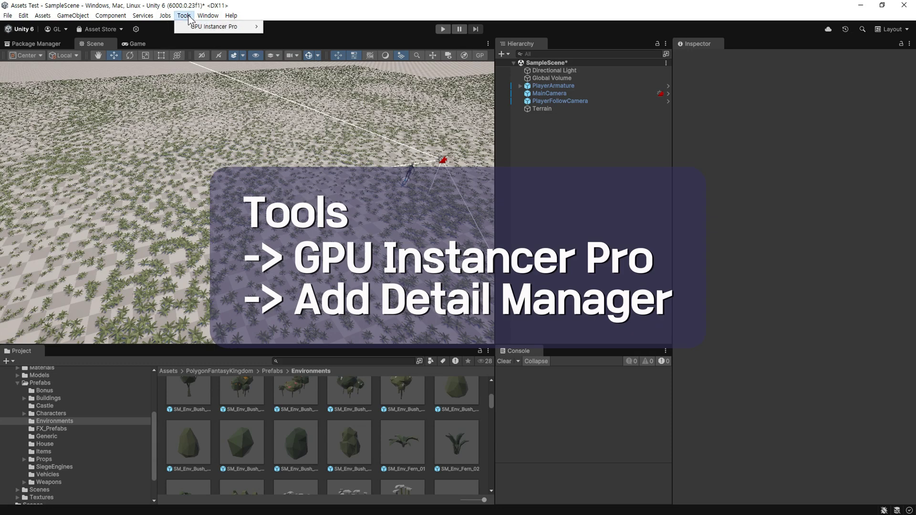
pyautogui.moveTo(192, 25)
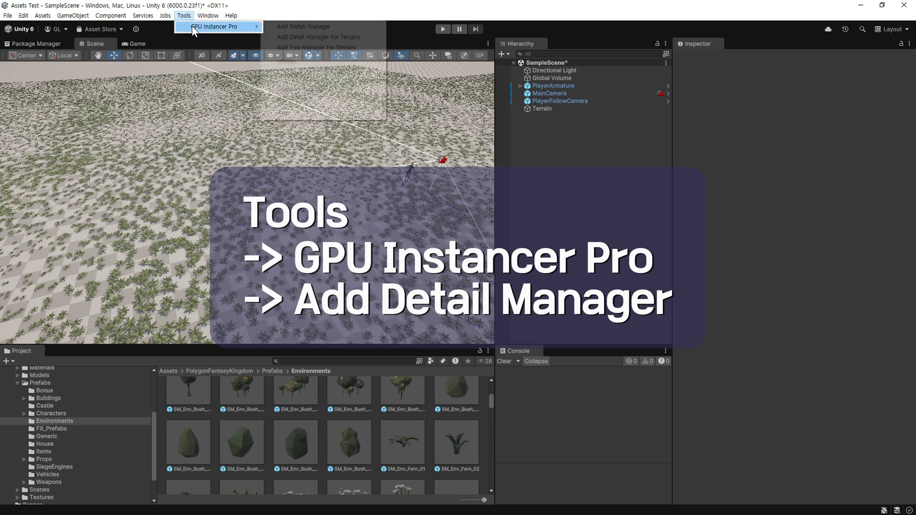
pyautogui.click(360, 38)
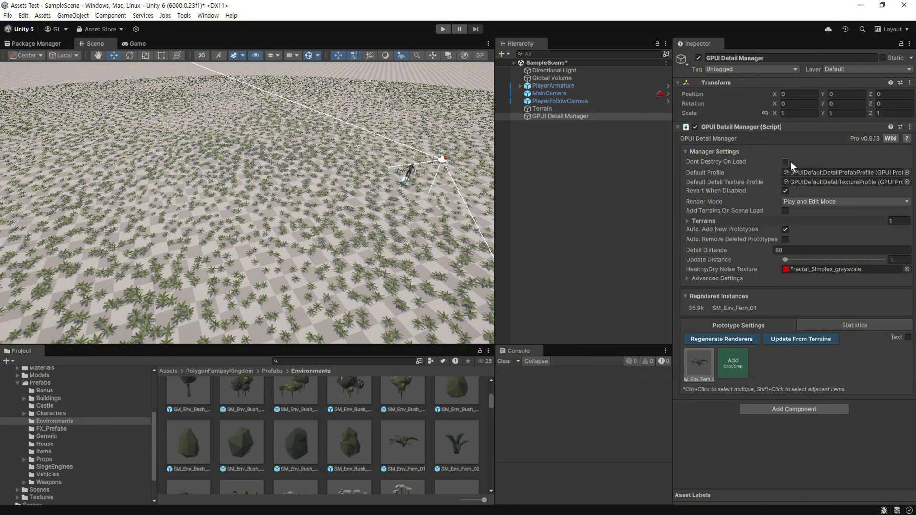
# - Give the SM_Env_Fern_01 prototype its own new SM_Env_Fern_01 Profile and run the game
pyautogui.click(712, 359)
pyautogui.scroll(-2, 711, 407)
pyautogui.click(694, 373)
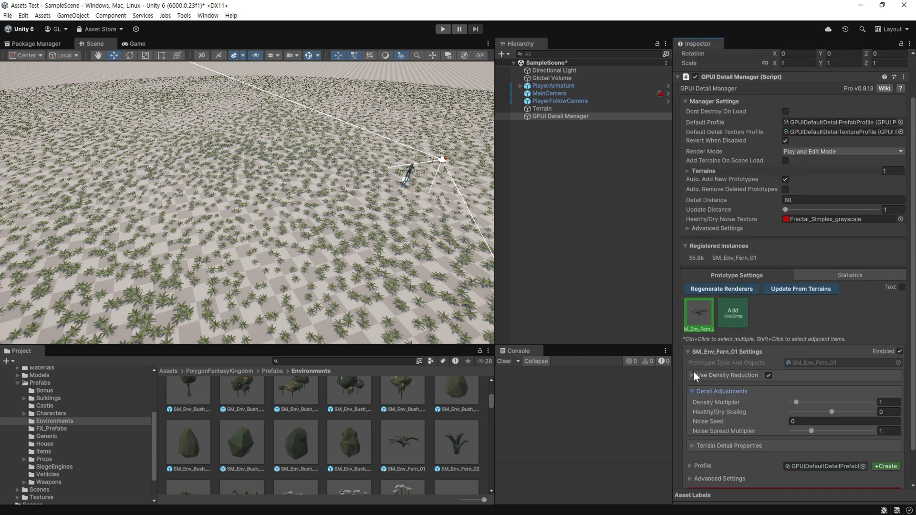
pyautogui.scroll(-3, 725, 351)
pyautogui.click(720, 350)
pyautogui.click(712, 403)
pyautogui.scroll(-3, 697, 419)
pyautogui.click(691, 428)
pyautogui.scroll(-5, 760, 224)
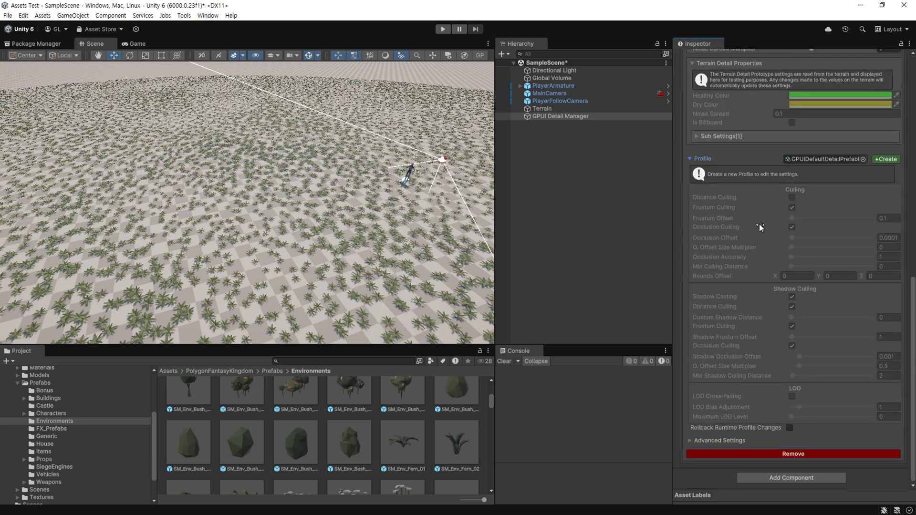
pyautogui.click(884, 159)
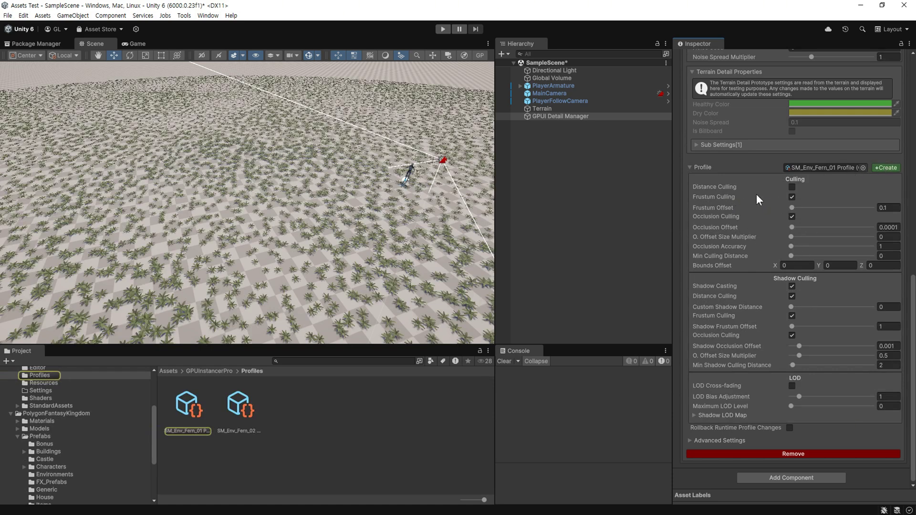
pyautogui.hotkey('ctrl', 'p')
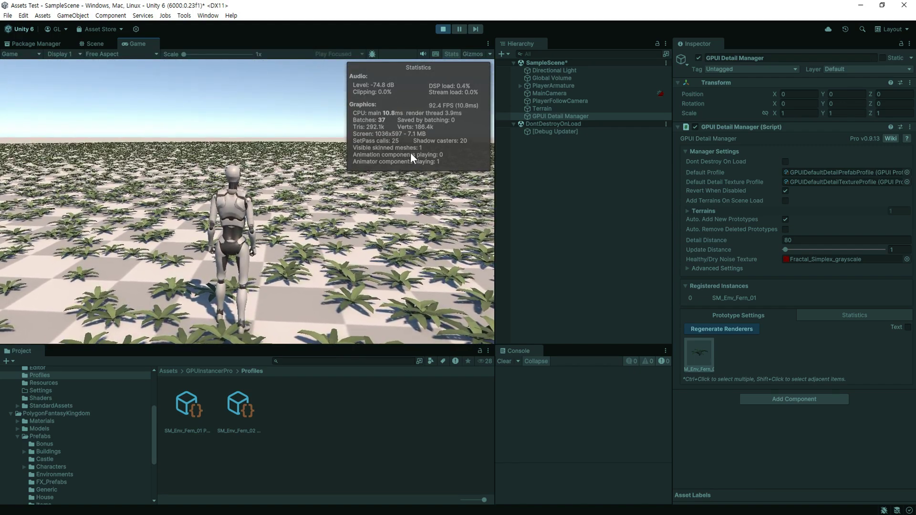
# - Switch to the Scene view and swing the camera round to face the fern field
pyautogui.click(93, 43)
pyautogui.click(280, 245)
pyautogui.scroll(-3, 280, 246)
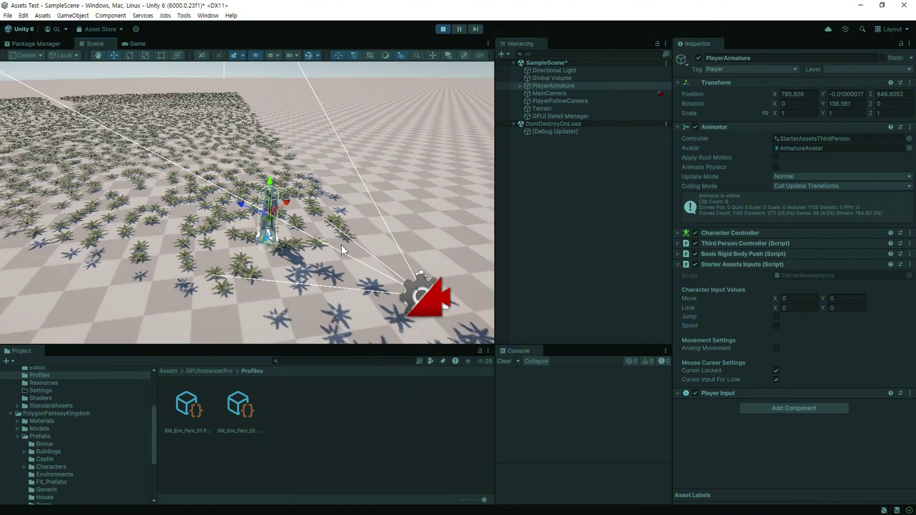
pyautogui.scroll(-2, 280, 246)
pyautogui.scroll(-2, 260, 221)
pyautogui.moveTo(260, 221)
pyautogui.mouseDown(button='right')
pyautogui.moveTo(231, 214)
pyautogui.moveTo(242, 118)
pyautogui.mouseUp(button='right')
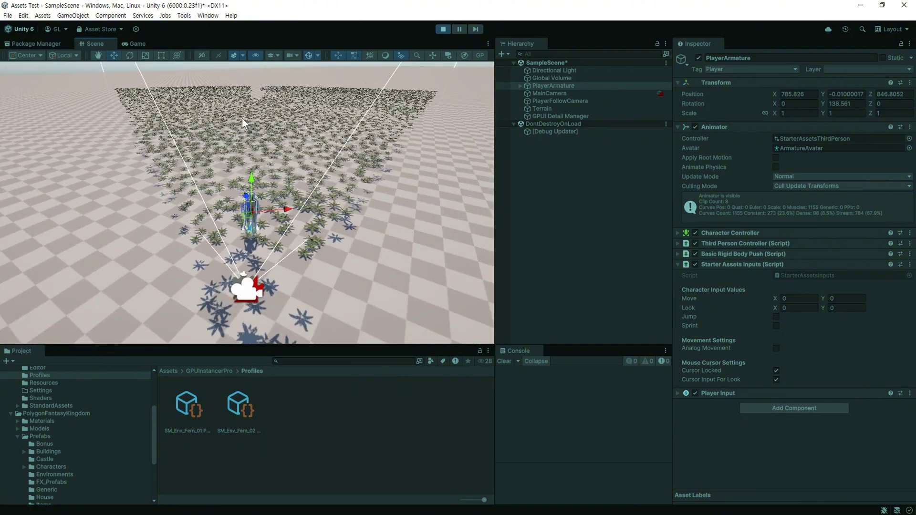
# - Show the GPUI Detail Manager's fern density reduction settings: start distance 200, multiplier 16
pyautogui.click(561, 116)
pyautogui.click(698, 361)
pyautogui.scroll(-1, 720, 337)
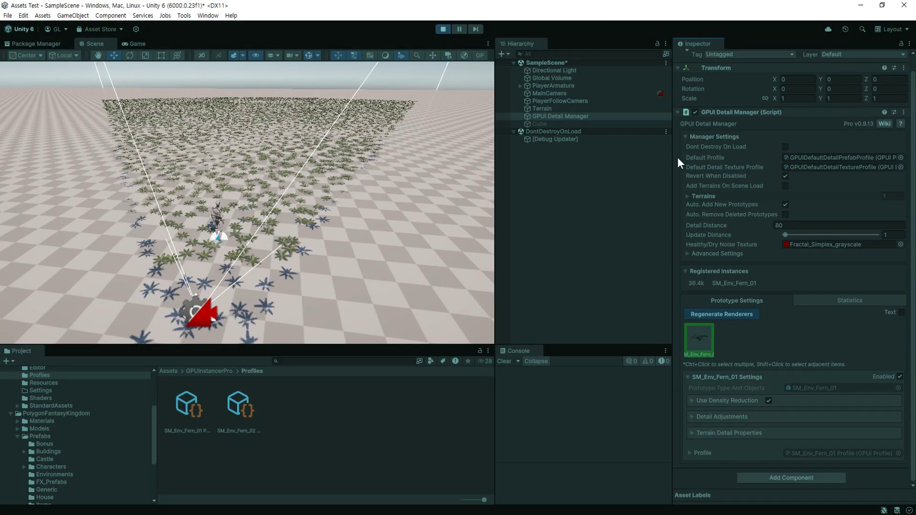
pyautogui.click(685, 136)
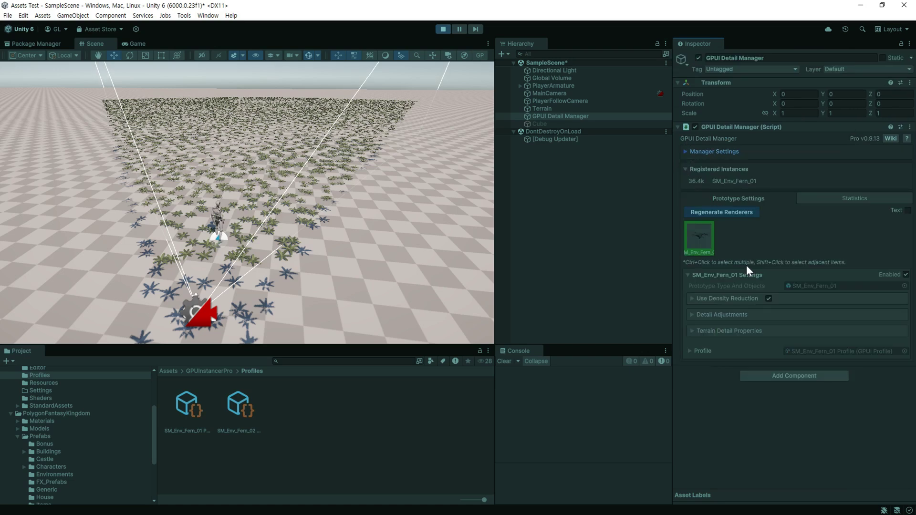
pyautogui.click(692, 299)
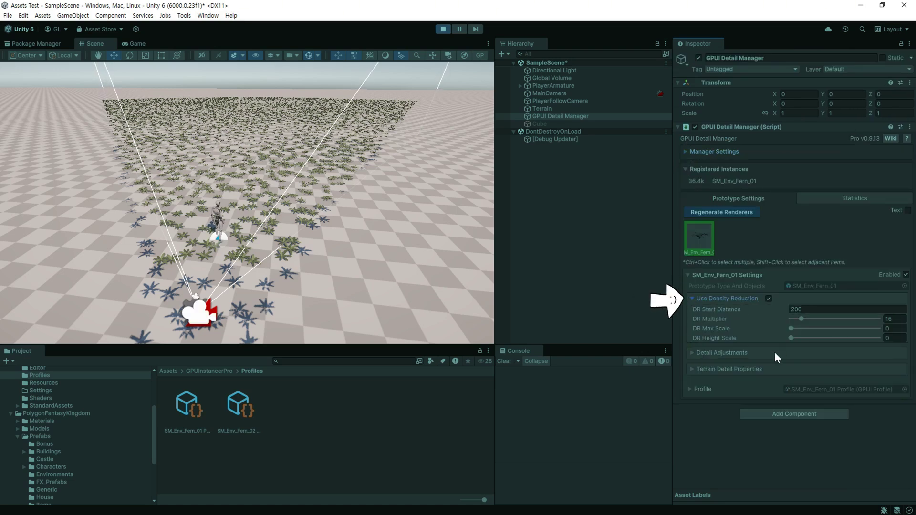
# - Lower fern DR Start Distance to about 62.5, DR Multiplier to 14.8, and Density Multiplier to 0.35
pyautogui.moveTo(764, 311)
pyautogui.mouseDown()
pyautogui.moveTo(626, 315)
pyautogui.moveTo(719, 315)
pyautogui.moveTo(723, 324)
pyautogui.mouseUp()
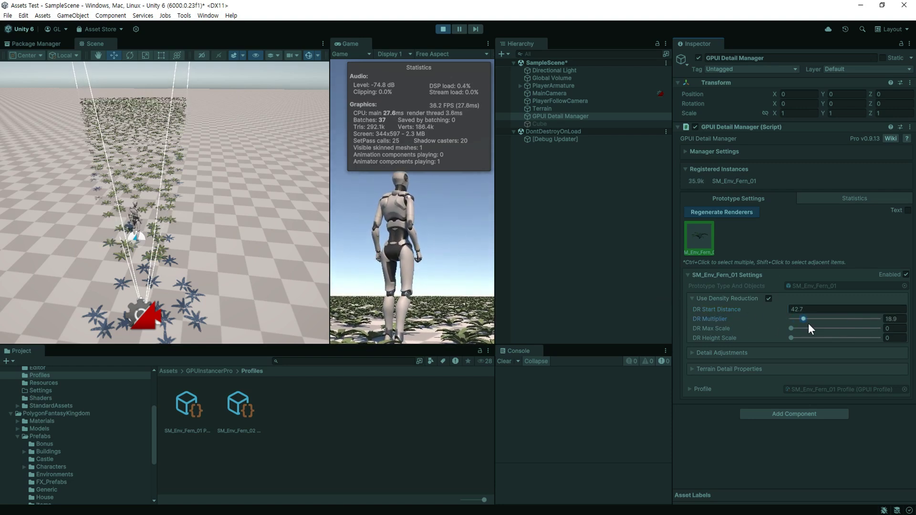
pyautogui.moveTo(818, 327); pyautogui.dragTo(802, 326)
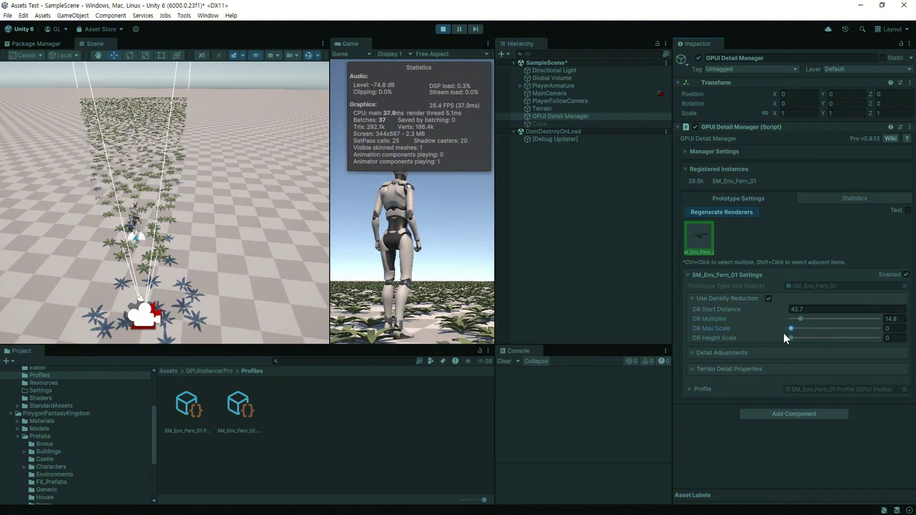
pyautogui.click(694, 352)
pyautogui.moveTo(811, 364); pyautogui.dragTo(860, 372)
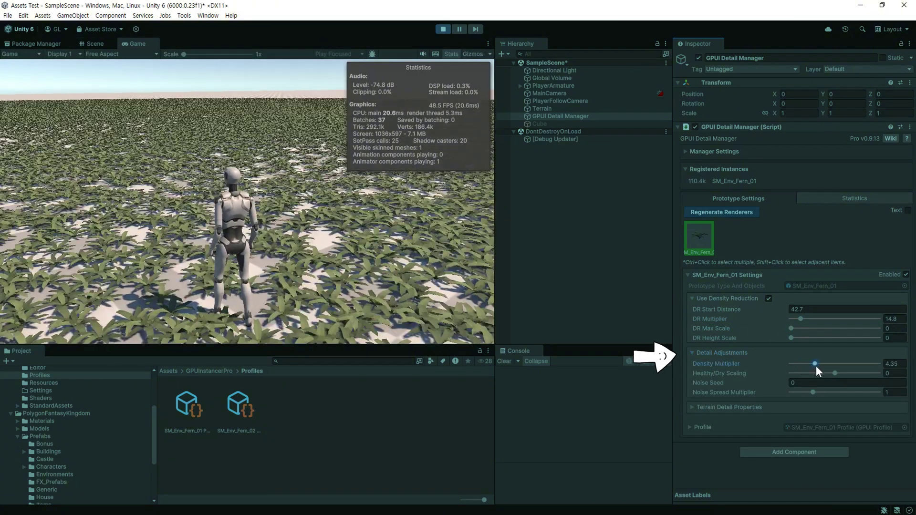
pyautogui.moveTo(792, 365)
pyautogui.mouseDown()
pyautogui.moveTo(808, 371)
pyautogui.moveTo(801, 392)
pyautogui.moveTo(822, 392)
pyautogui.mouseUp()
# - Set fern Noise Spread Multiplier 1.52 and Noise Spread 0.4, and adjust its minimum and maximum widths
pyautogui.click(729, 407)
pyautogui.scroll(-5, 722, 416)
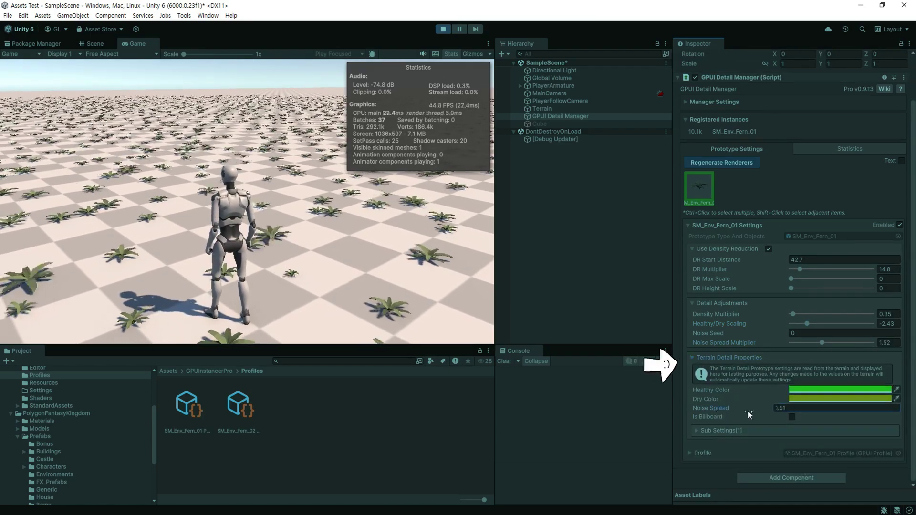
pyautogui.moveTo(722, 417); pyautogui.dragTo(792, 426)
pyautogui.click(720, 430)
pyautogui.scroll(-8, 722, 410)
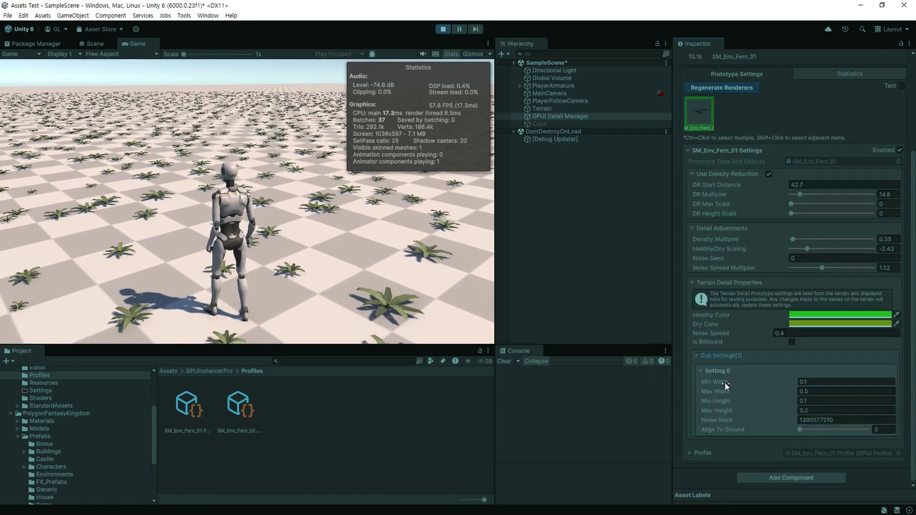
pyautogui.moveTo(730, 383); pyautogui.dragTo(716, 401)
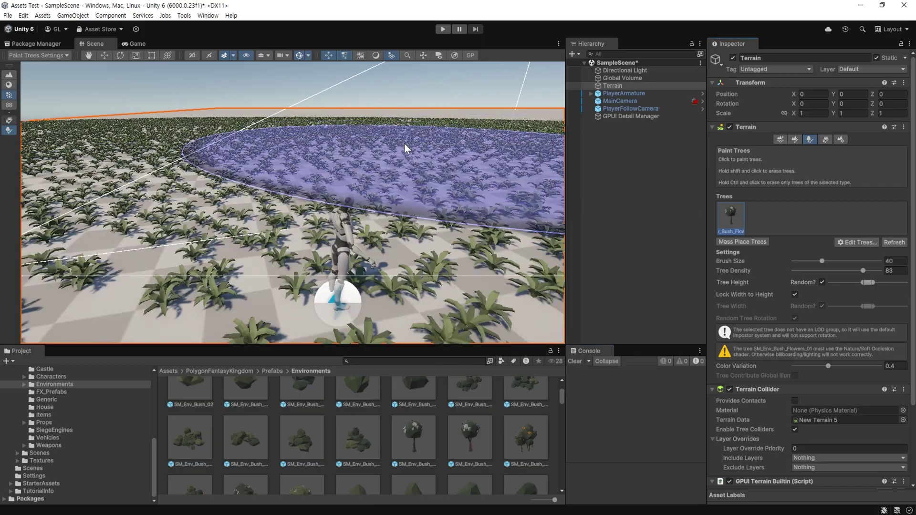
# - Paint a broad swath of flowering bushes across the terrain with the large brush
pyautogui.scroll(-5, 410, 201)
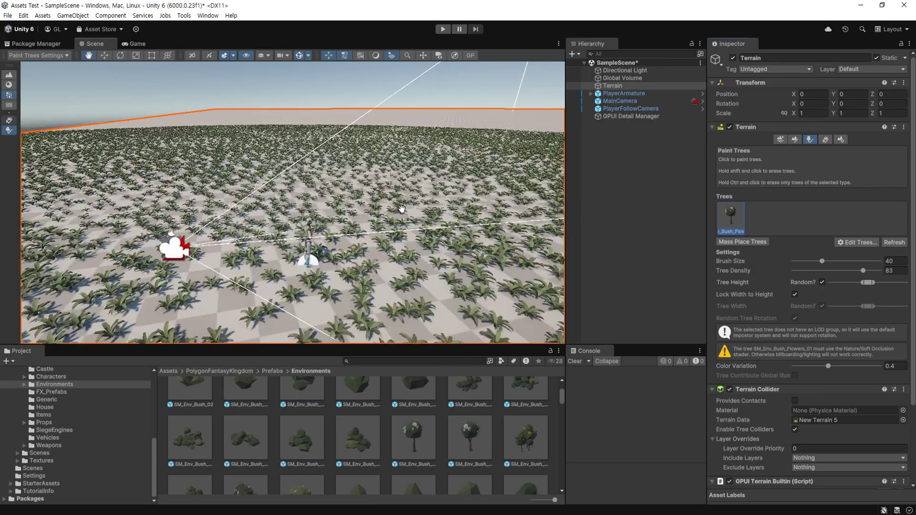
pyautogui.moveTo(354, 182); pyautogui.dragTo(225, 254)
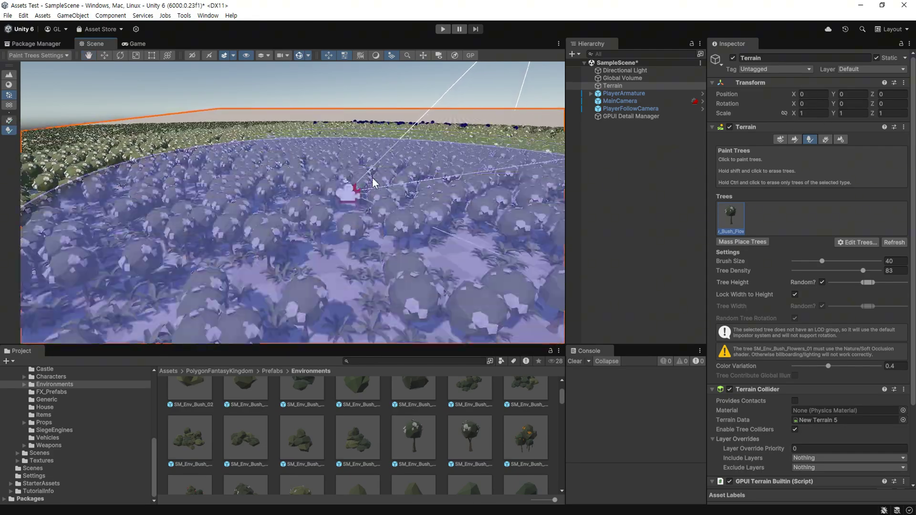
pyautogui.scroll(-5, 470, 259)
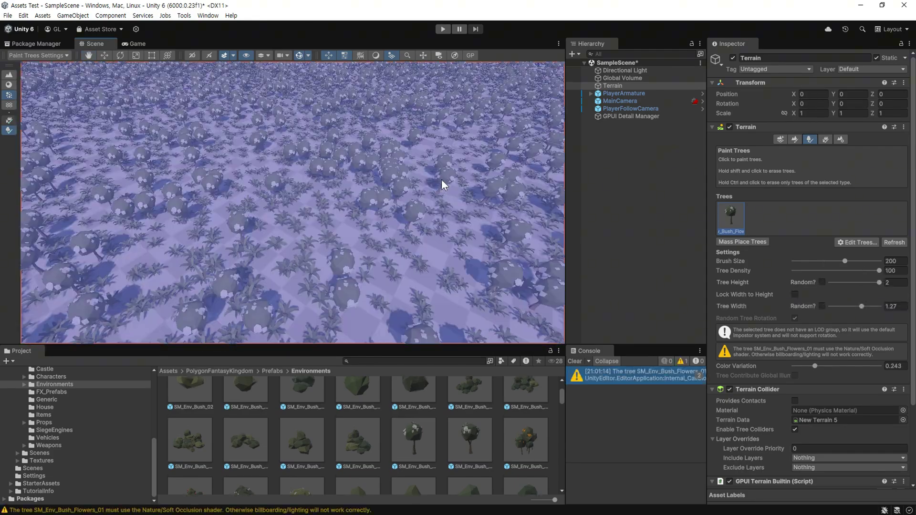
# - Shrink the tree brush to size 7 and paint dense bush patches across the lower terrain
pyautogui.moveTo(844, 261); pyautogui.dragTo(806, 261)
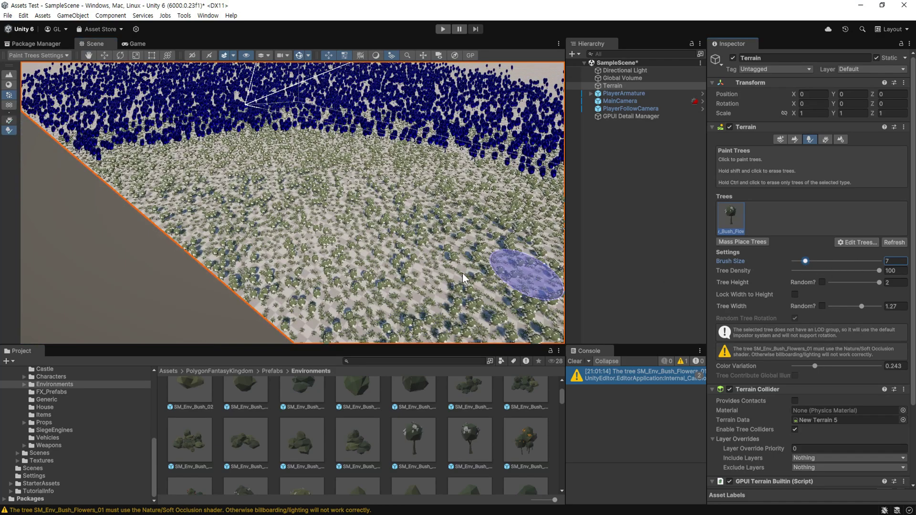
pyautogui.moveTo(420, 274)
pyautogui.mouseDown()
pyautogui.moveTo(182, 206)
pyautogui.moveTo(307, 153)
pyautogui.mouseUp()
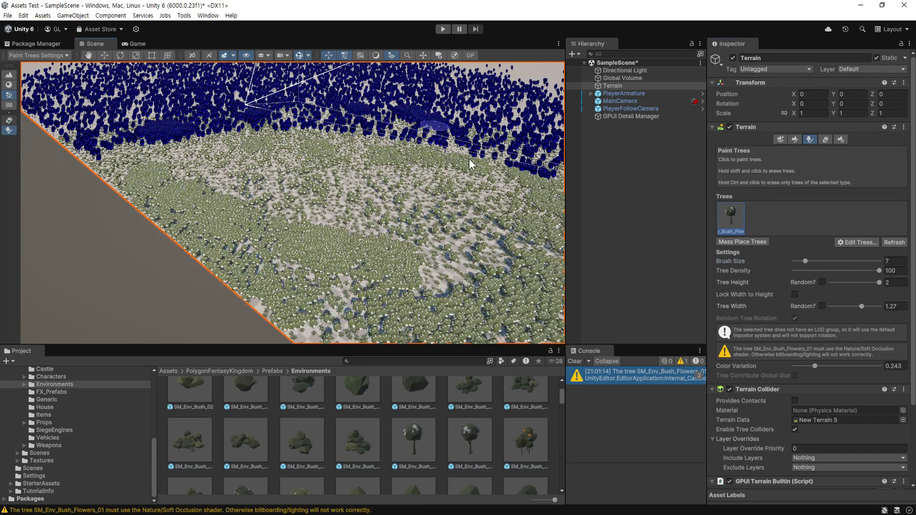
pyautogui.moveTo(307, 153)
pyautogui.mouseDown(button='middle')
pyautogui.moveTo(253, 177)
pyautogui.moveTo(349, 184)
pyautogui.mouseUp(button='middle')
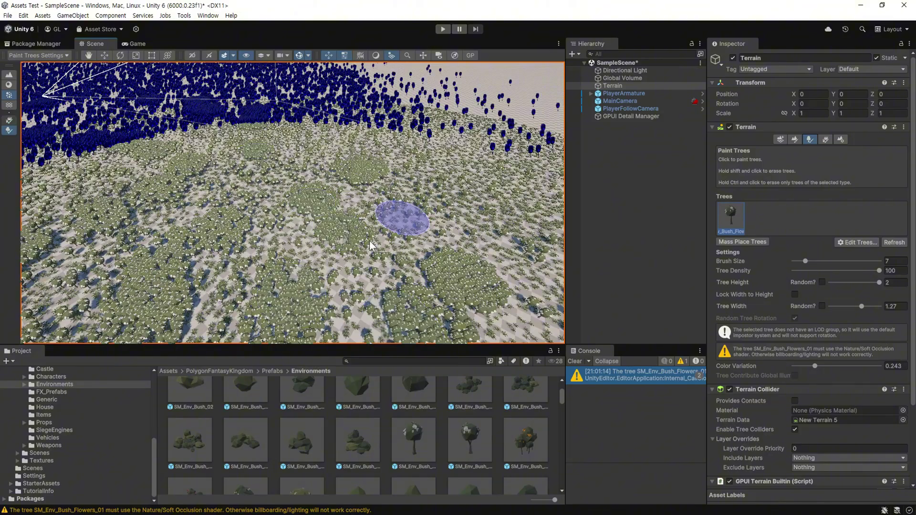
pyautogui.scroll(2, 399, 215)
pyautogui.moveTo(349, 243)
pyautogui.mouseDown()
pyautogui.moveTo(480, 307)
pyautogui.moveTo(379, 225)
pyautogui.mouseUp()
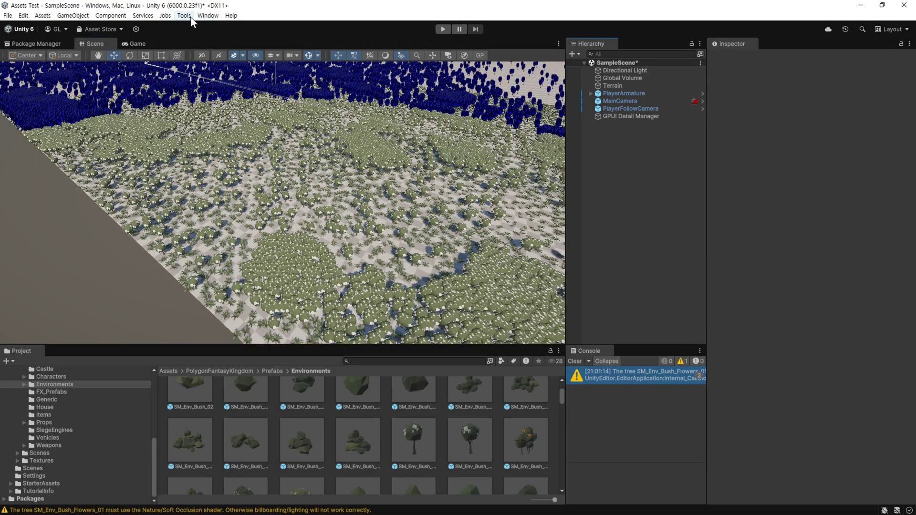
# - Add a GPUI Tree Manager for the terrain from the GPU Instancer Pro tools menu
pyautogui.click(190, 16)
pyautogui.moveTo(198, 29)
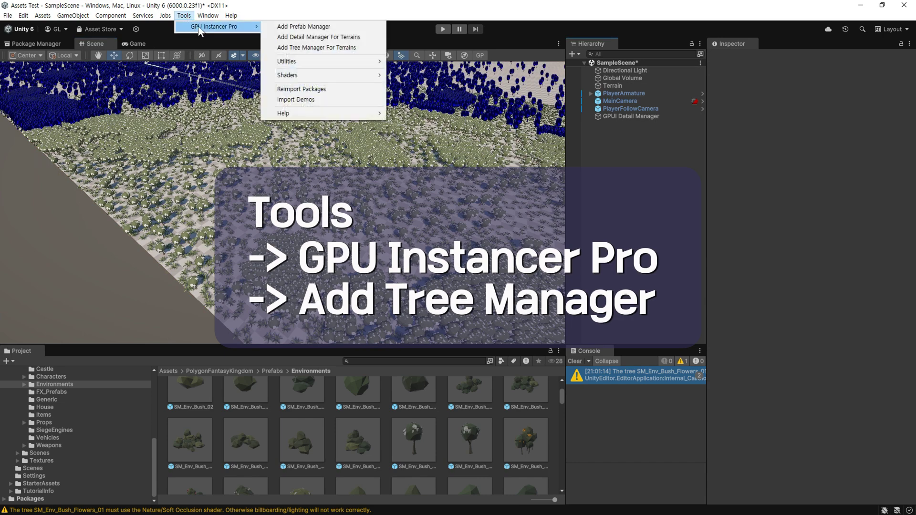
pyautogui.click(353, 48)
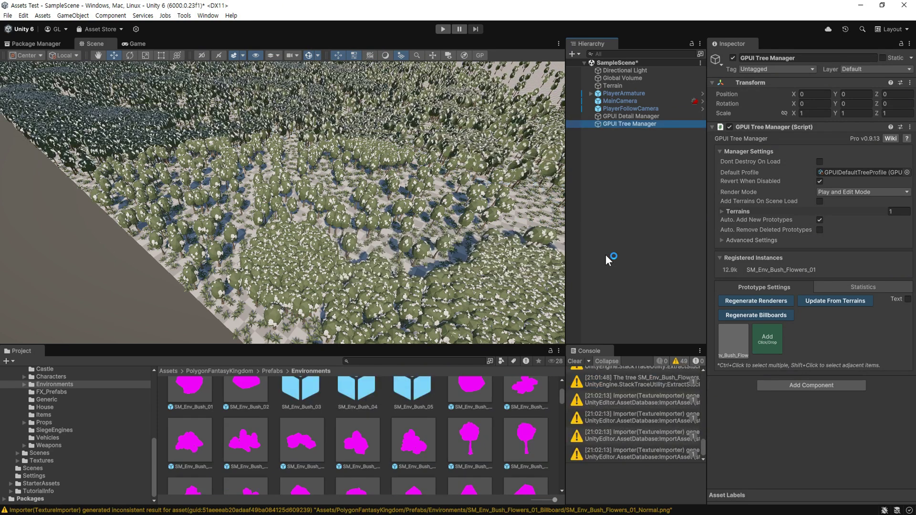
# - Create a dedicated profile for the flowering bush prototype, reveal its billboard generation settings, and enter Play mode
pyautogui.click(732, 336)
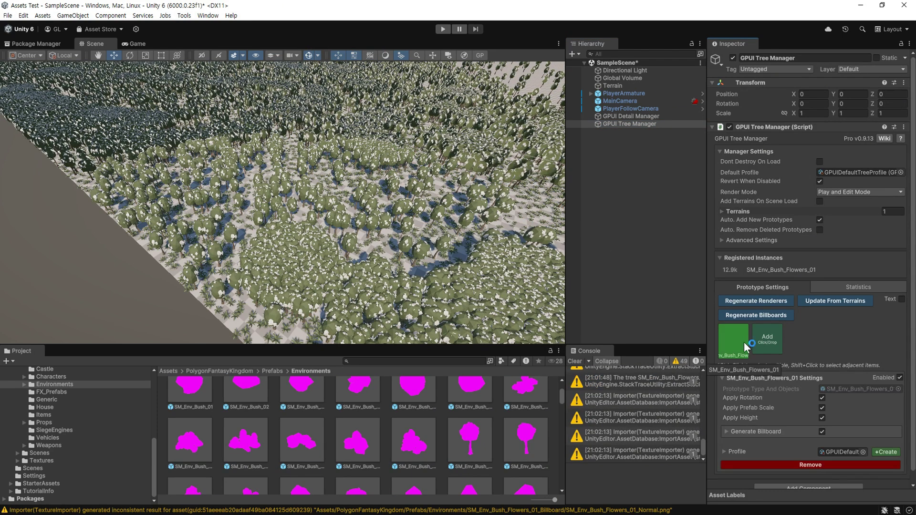
pyautogui.scroll(-1, 797, 365)
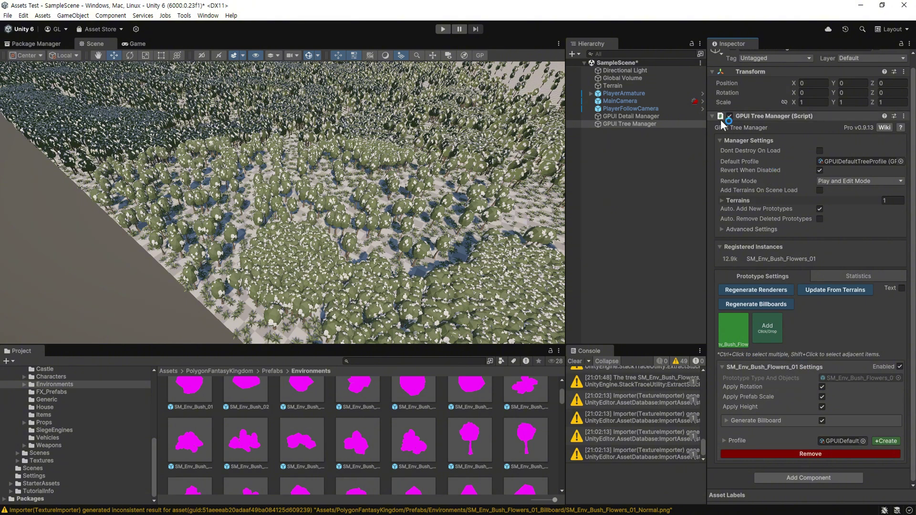
pyautogui.click(727, 229)
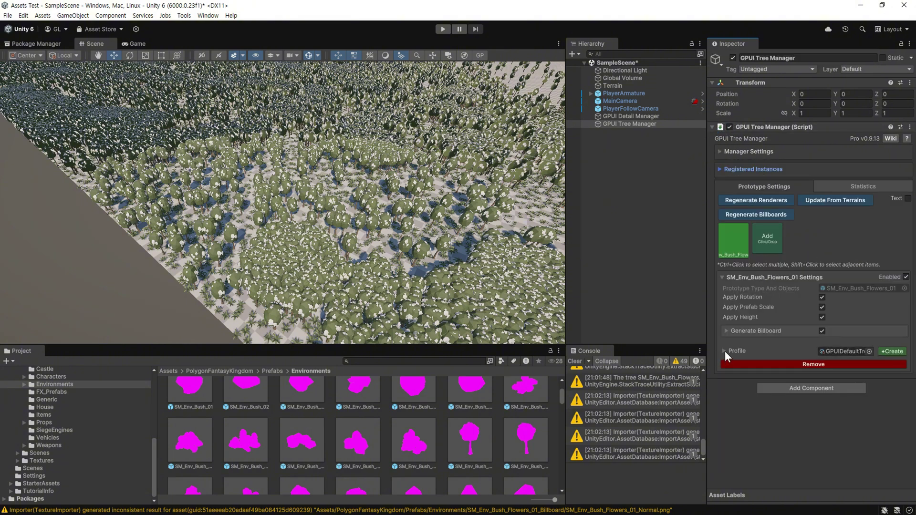
pyautogui.click(724, 351)
pyautogui.click(886, 181)
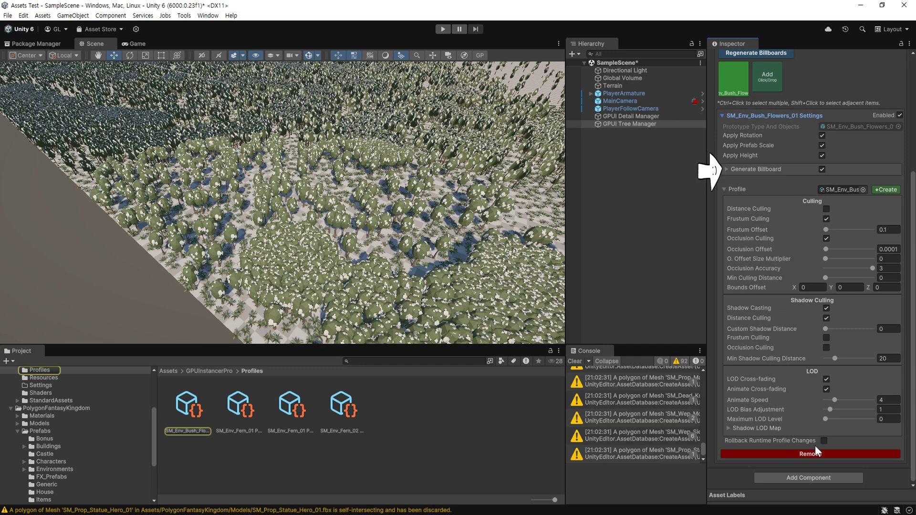
pyautogui.click(726, 168)
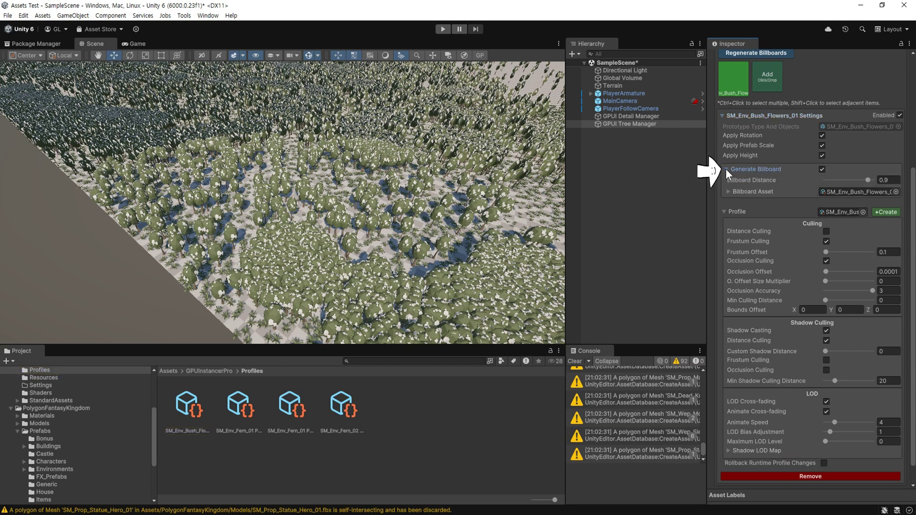
pyautogui.hotkey('ctrl', 'p')
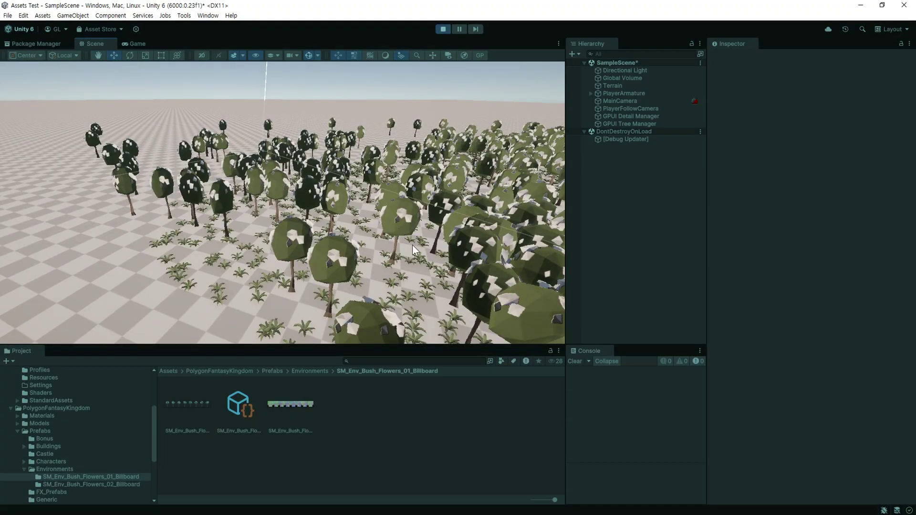
# - Pan across the tree field and inspect the generated SM_Env_Bush_Flowers_01_Albedo billboard atlas
pyautogui.moveTo(369, 248); pyautogui.dragTo(261, 249)
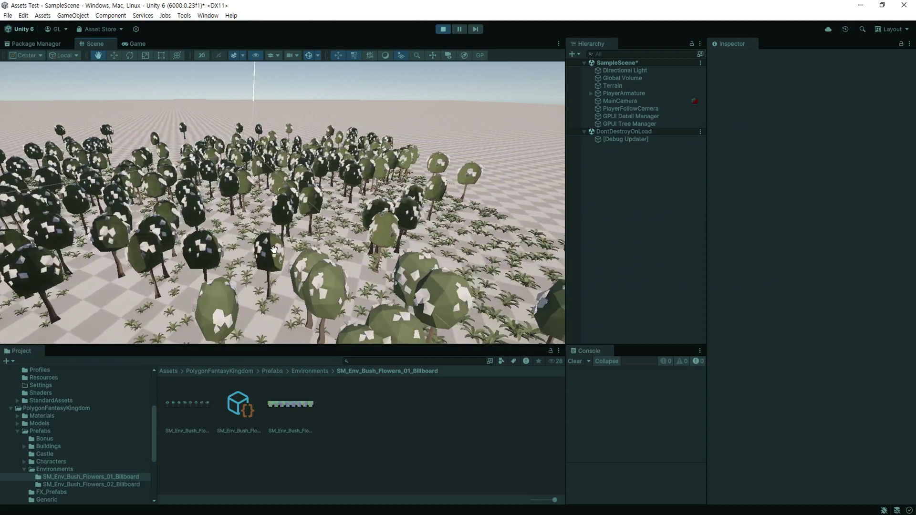
pyautogui.click(196, 402)
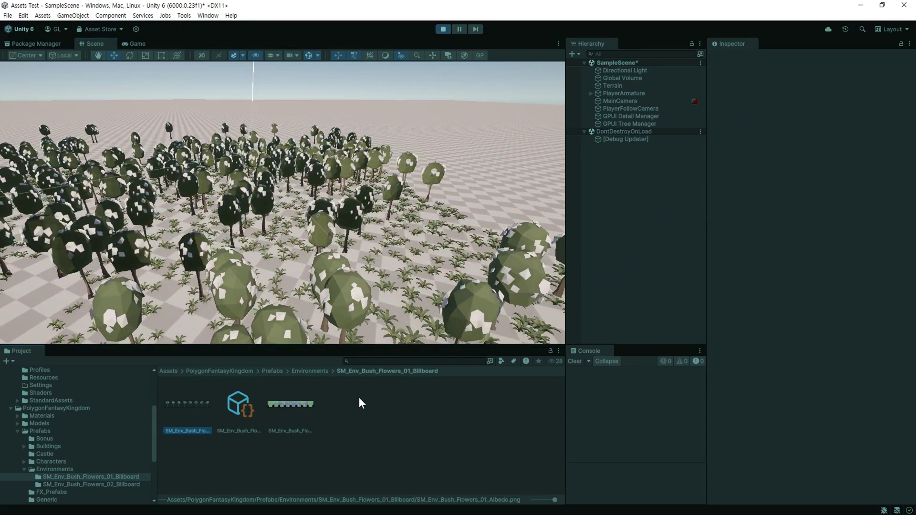
pyautogui.moveTo(247, 236)
pyautogui.mouseDown()
pyautogui.moveTo(230, 229)
pyautogui.moveTo(363, 244)
pyautogui.mouseUp()
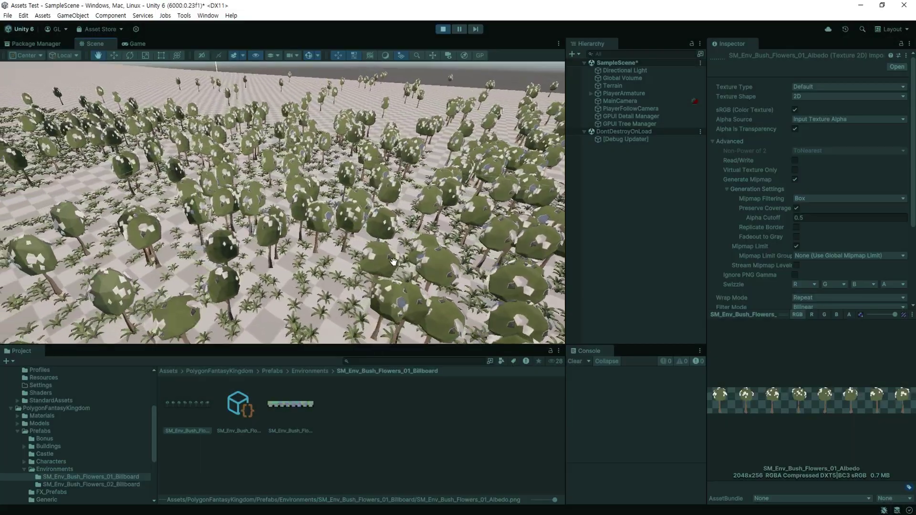
pyautogui.scroll(-2, 394, 262)
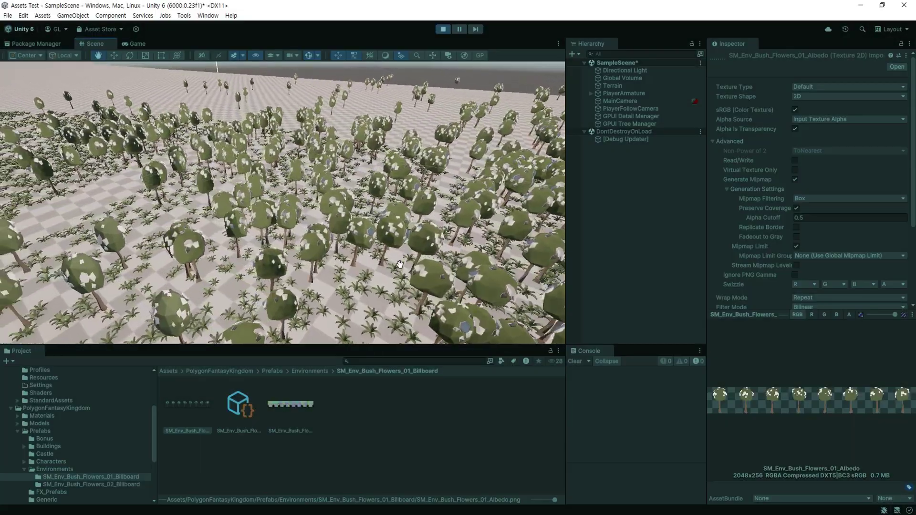
pyautogui.scroll(-2, 398, 263)
pyautogui.scroll(-2, 406, 265)
pyautogui.scroll(-2, 413, 266)
pyautogui.scroll(2, 420, 263)
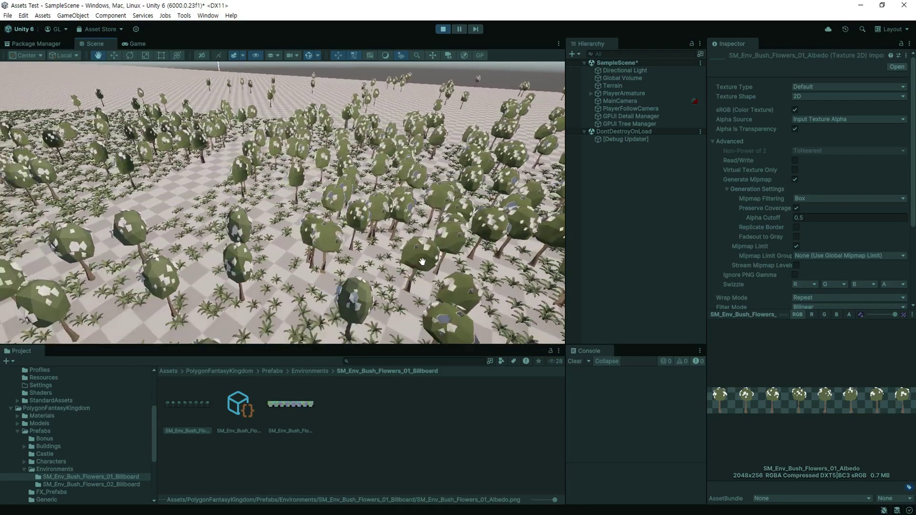
pyautogui.scroll(2, 427, 260)
pyautogui.scroll(2, 434, 257)
pyautogui.scroll(2, 441, 254)
pyautogui.moveTo(441, 254)
pyautogui.mouseDown(button='right')
pyautogui.moveTo(454, 241)
pyautogui.moveTo(391, 251)
pyautogui.mouseUp(button='right')
pyautogui.scroll(2, 413, 255)
pyautogui.scroll(2, 415, 253)
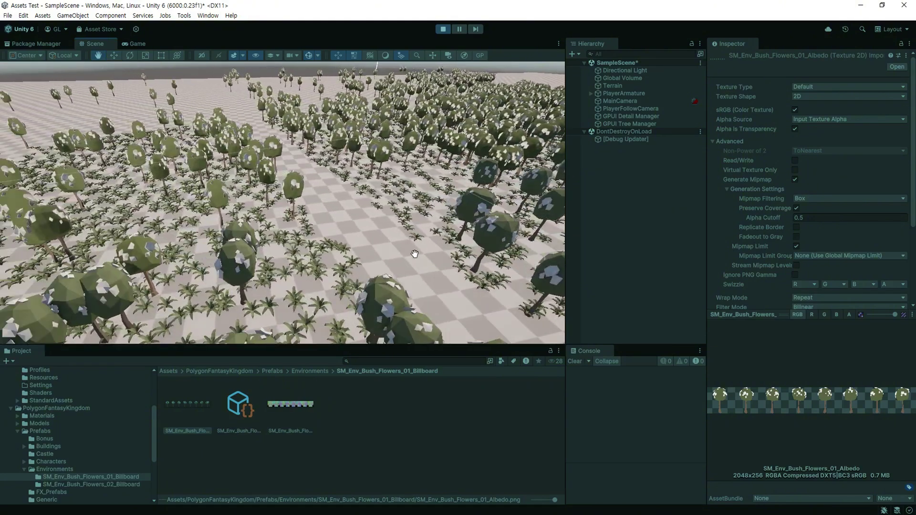
pyautogui.scroll(2, 425, 254)
pyautogui.scroll(2, 429, 248)
pyautogui.scroll(2, 431, 249)
pyautogui.scroll(2, 441, 248)
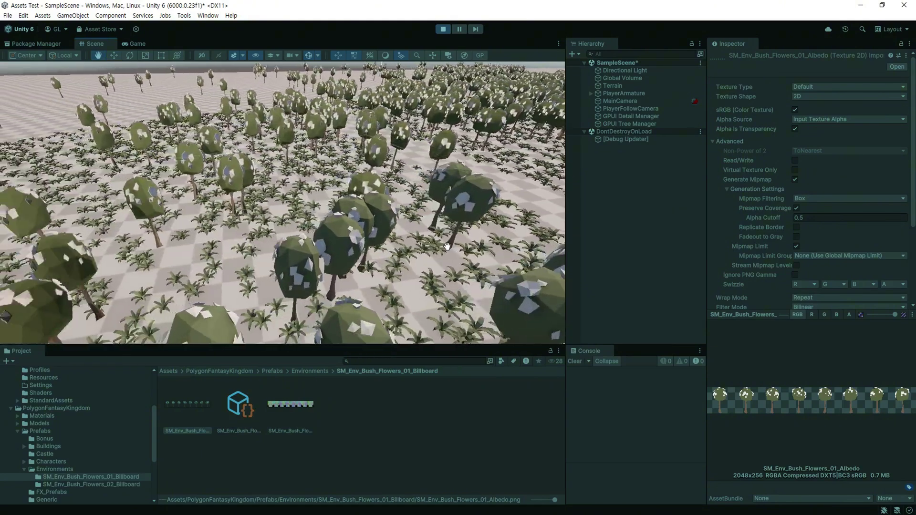
pyautogui.scroll(2, 454, 247)
pyautogui.scroll(2, 466, 245)
# - Select the GPUI Tree Manager and swing the Scene view toward the horizon
pyautogui.click(359, 253)
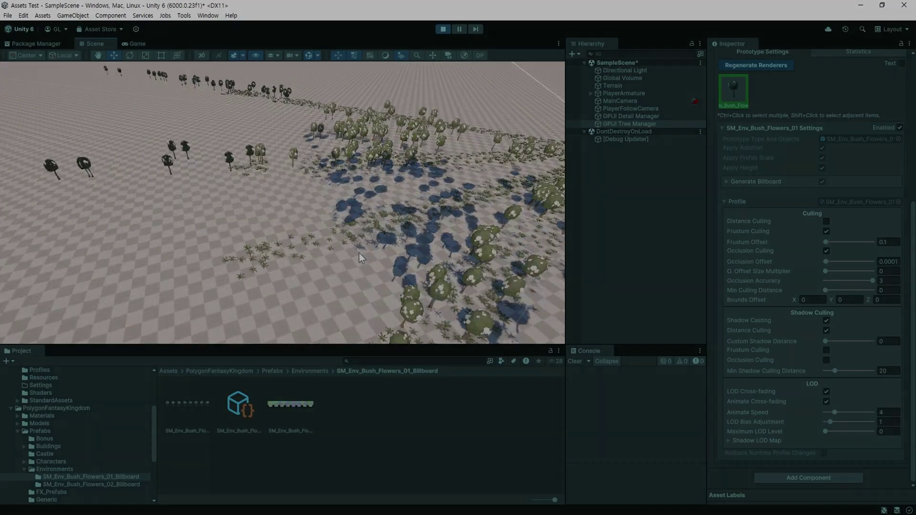
pyautogui.moveTo(315, 260); pyautogui.dragTo(239, 191, button='right')
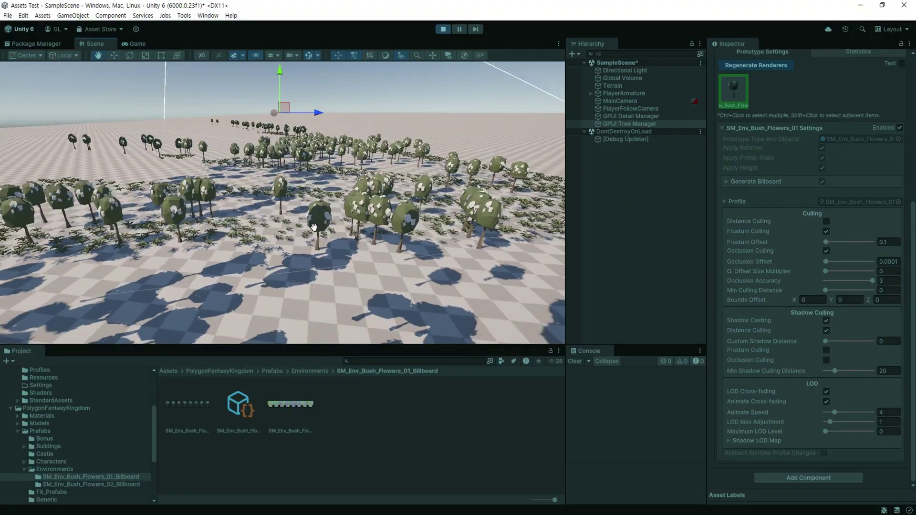